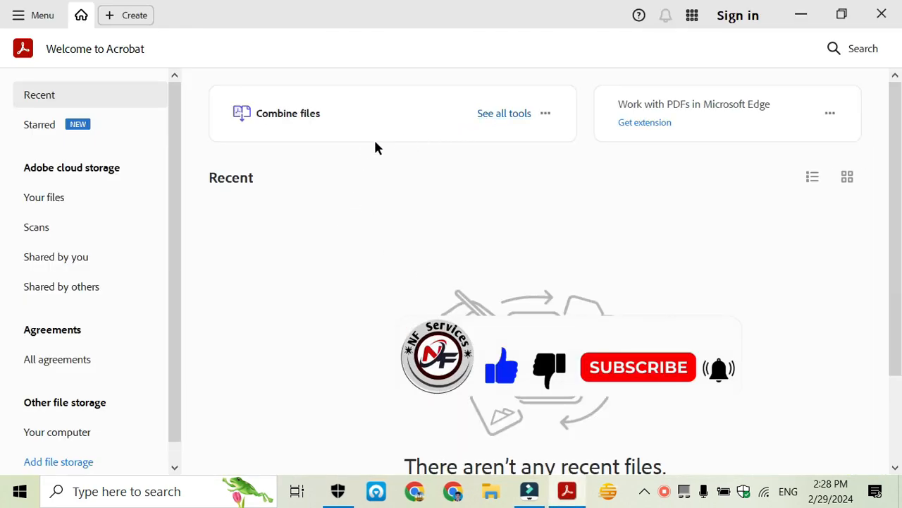
From the full tools list, open Prepare a form and choose Start from blank page
left_click(505, 114)
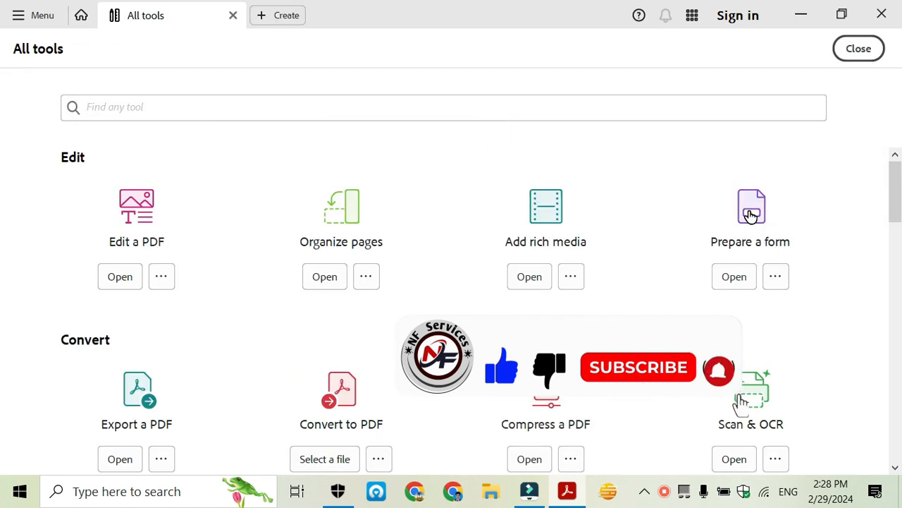
left_click(750, 212)
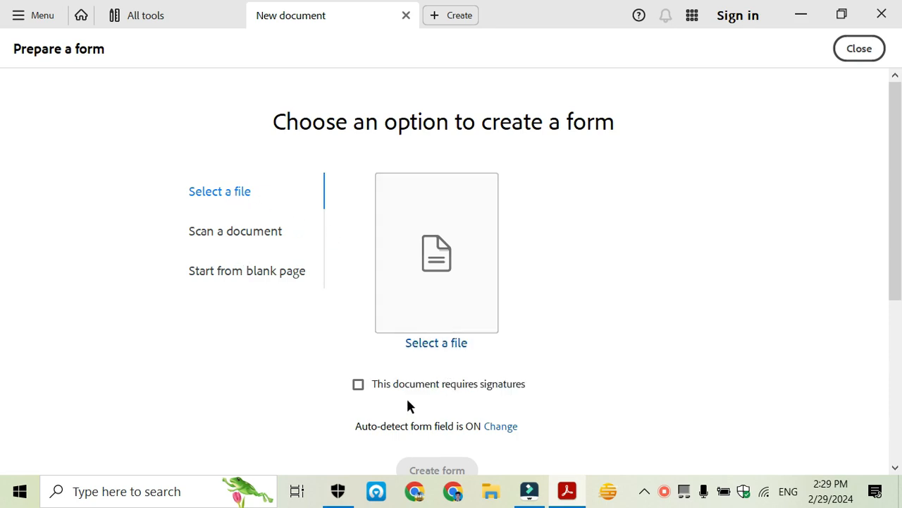
left_click(253, 233)
left_click(212, 275)
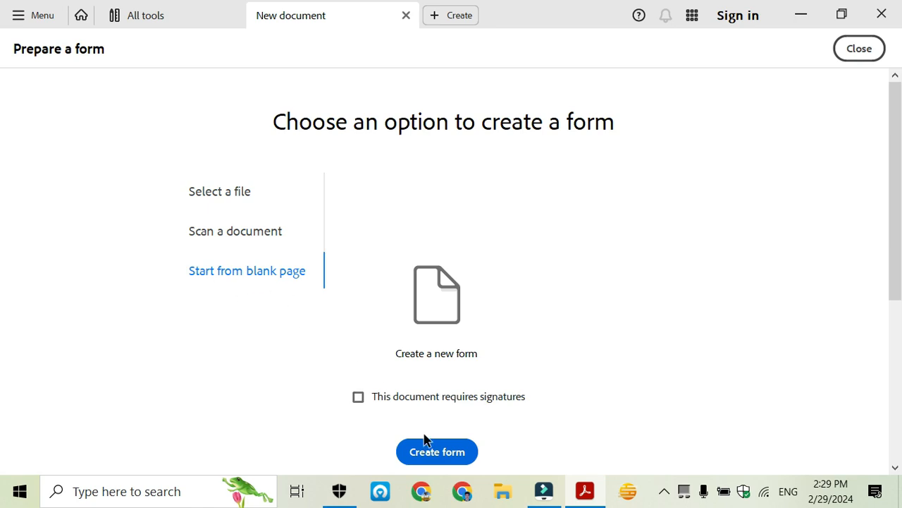
Create the blank form and add the heading 'Registration Form' near the top of the page
left_click(438, 453)
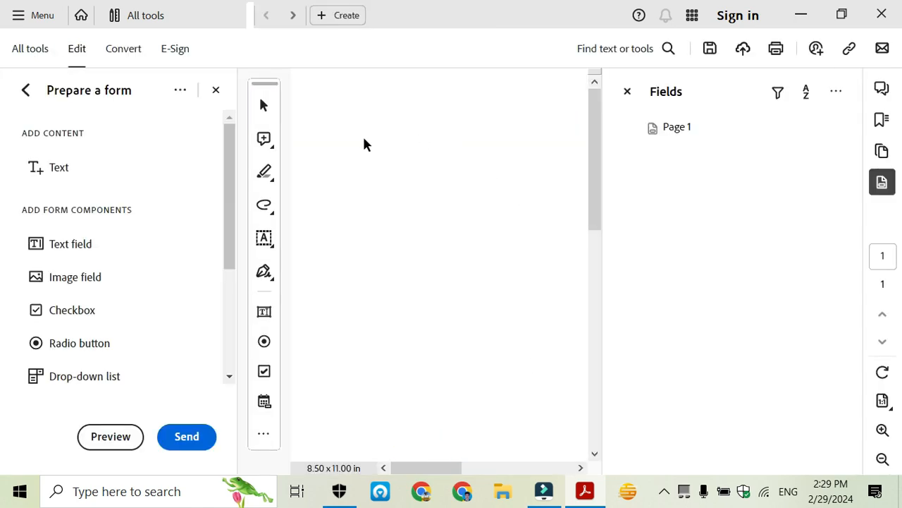
left_click(59, 167)
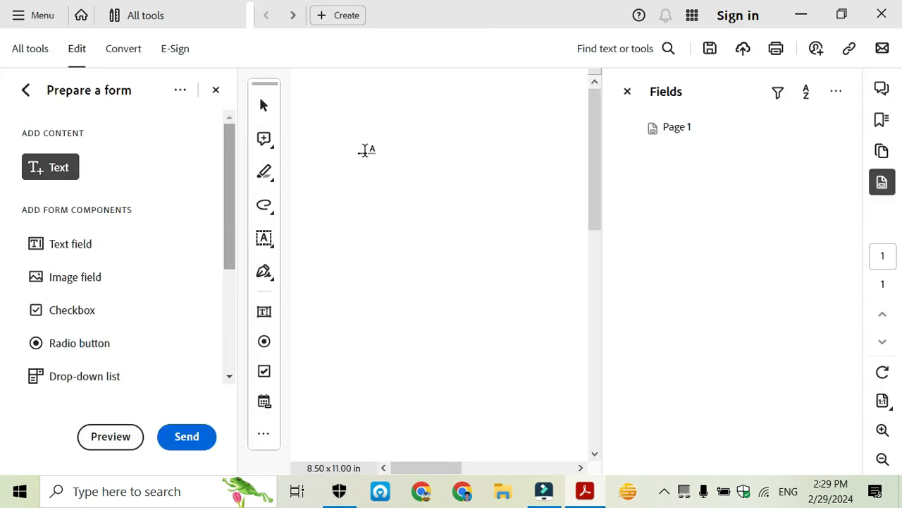
left_click(356, 113)
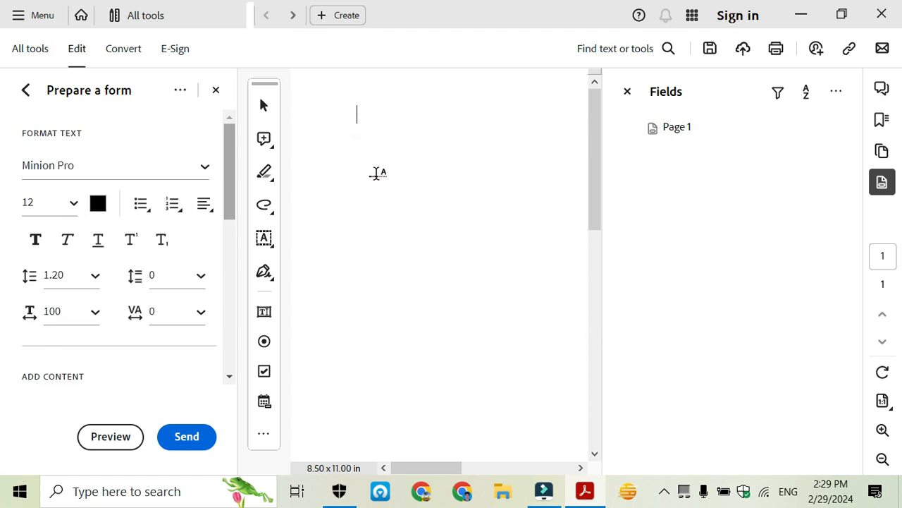
type("Reg")
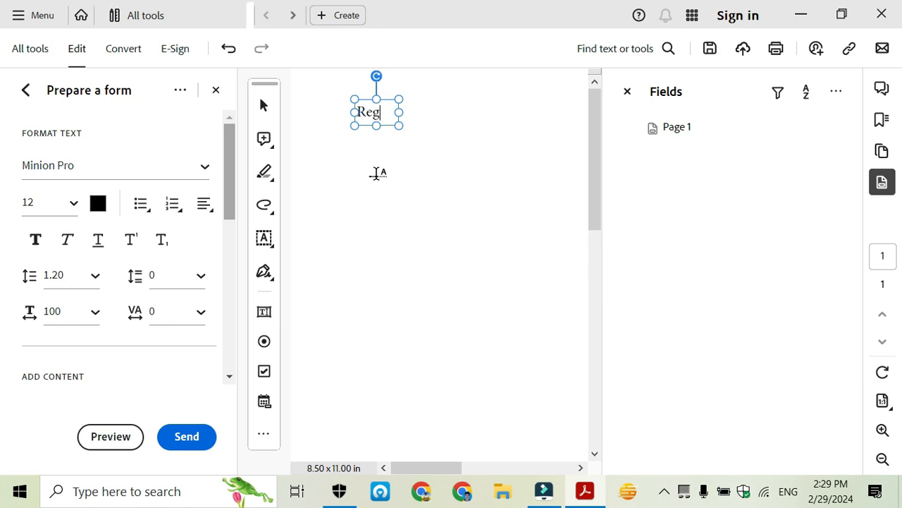
type("istrat")
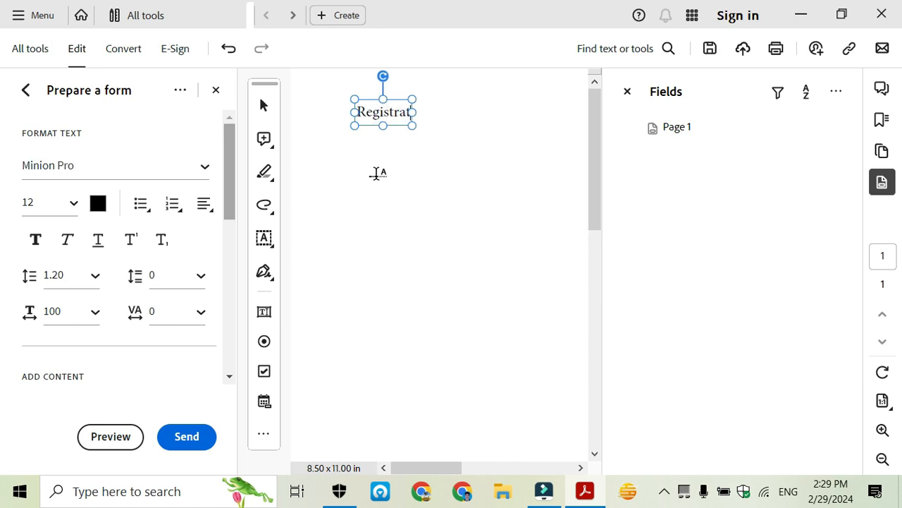
type("ion")
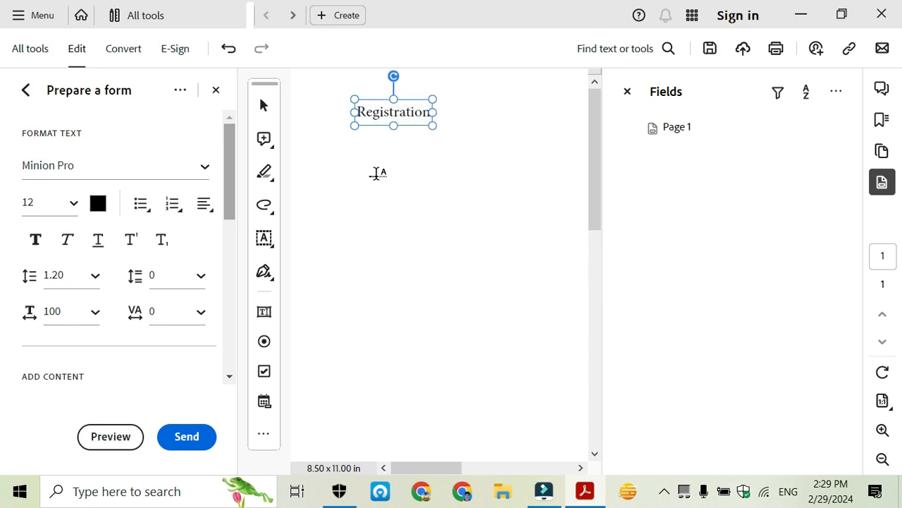
type(" Form")
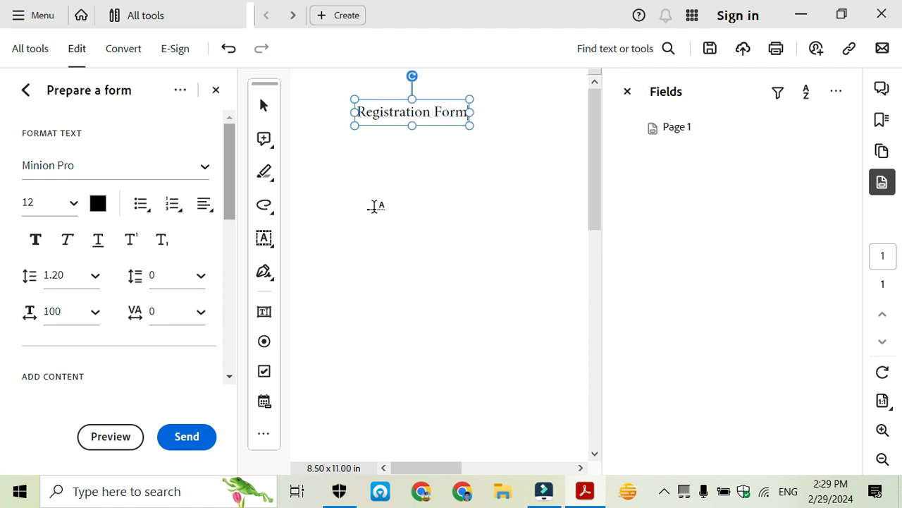
left_click(318, 176)
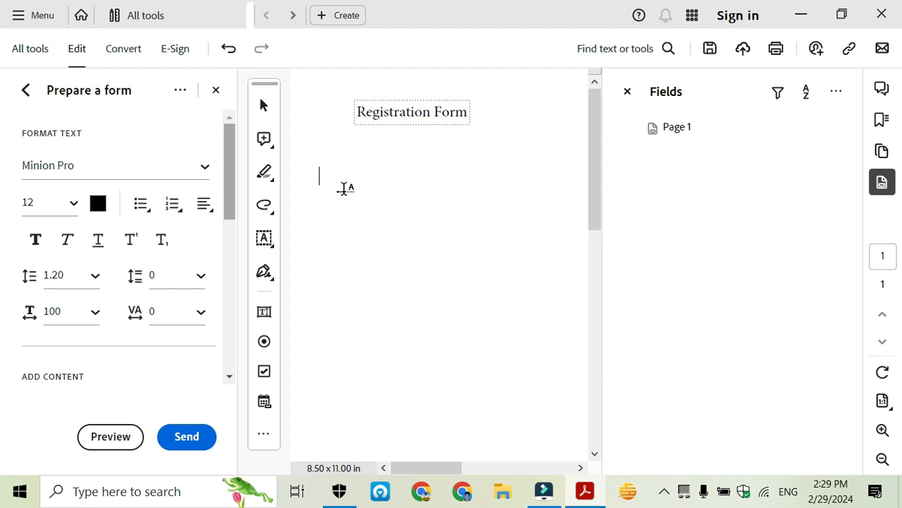
Add the 'Name:' and 'Father name:' labels below the heading
type("Name:")
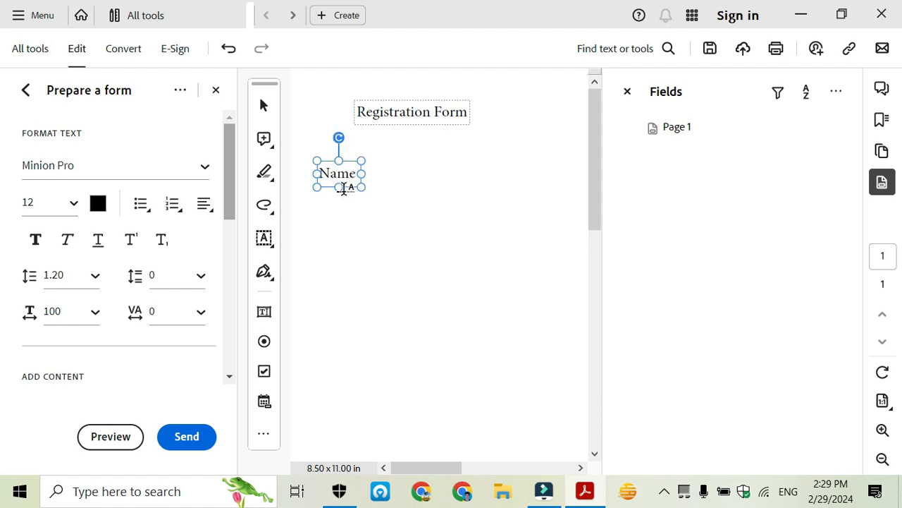
left_click(316, 239)
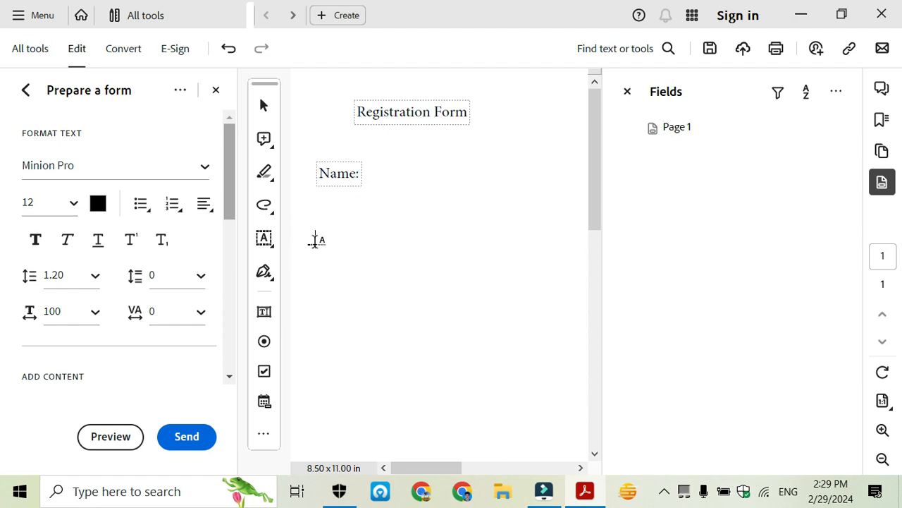
left_click(311, 239)
type("Fatjh")
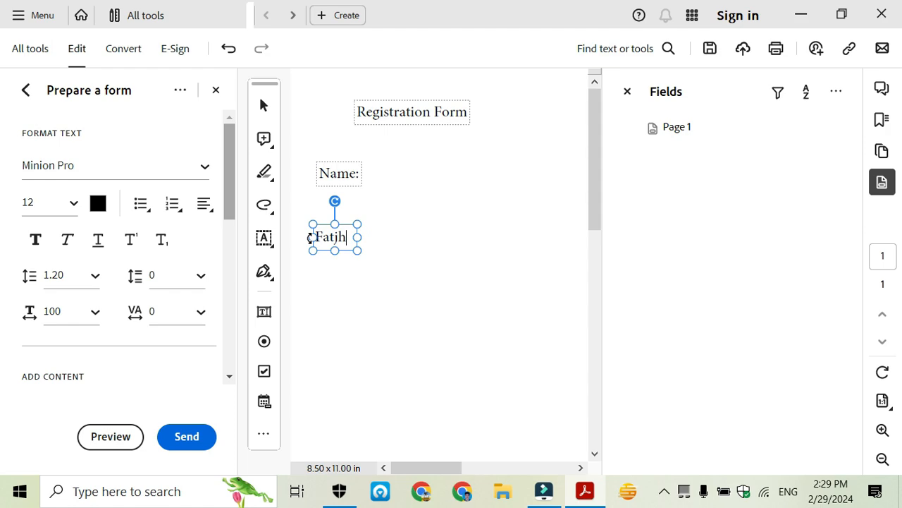
key("BackSpace")
key("BackSpace")
type("her name")
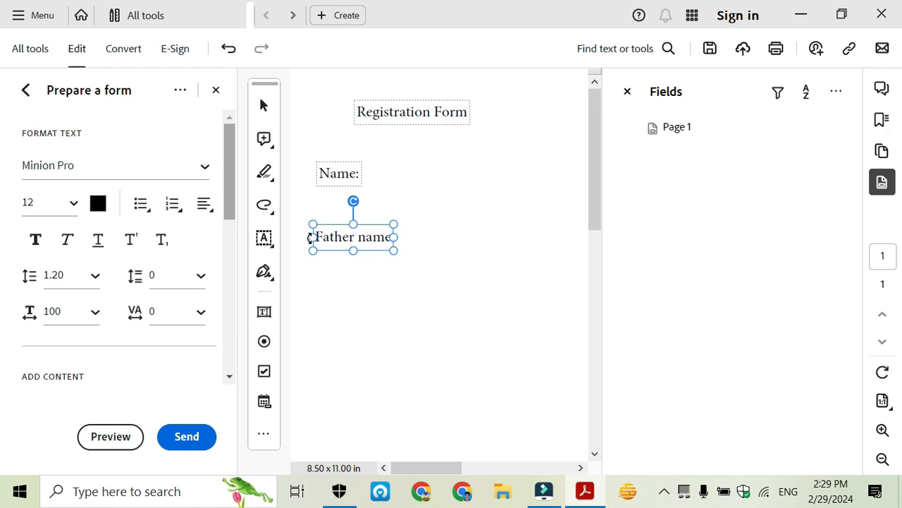
type(":")
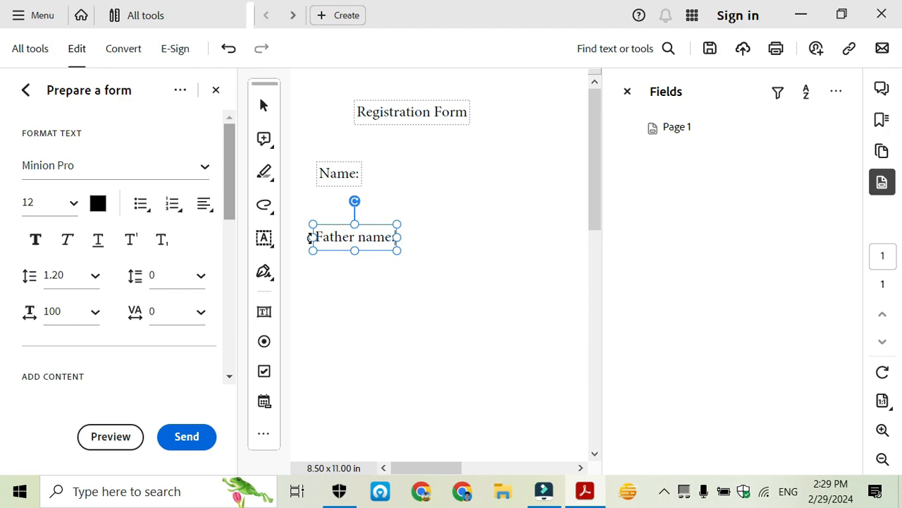
Add the 'Email:' label below Father name:, correcting the typos
left_click(317, 295)
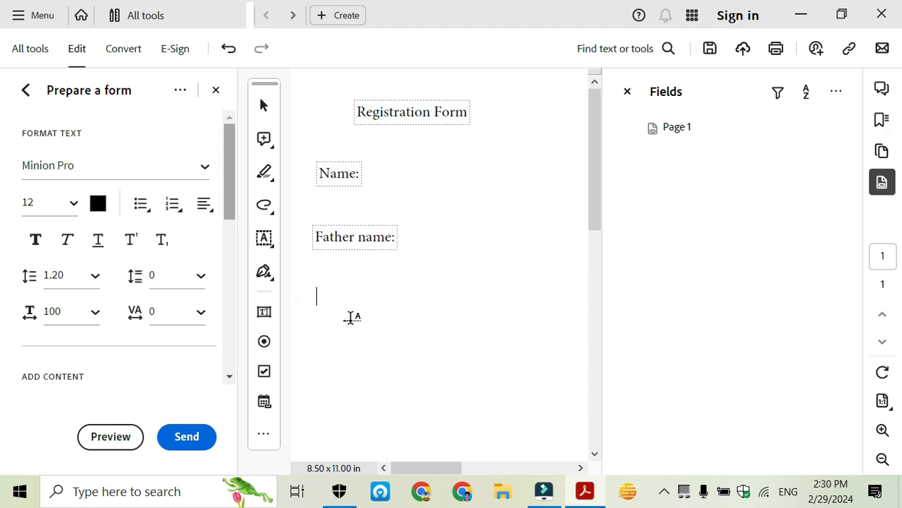
type("E")
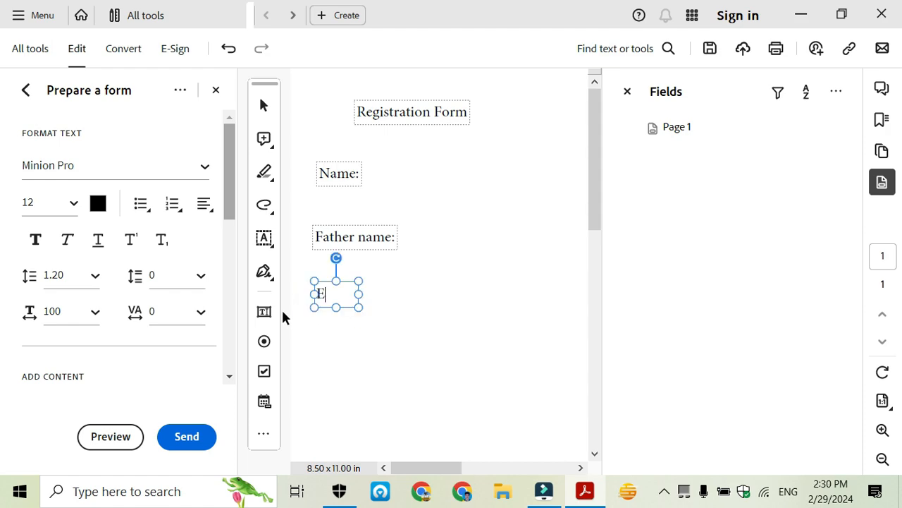
type("mailL")
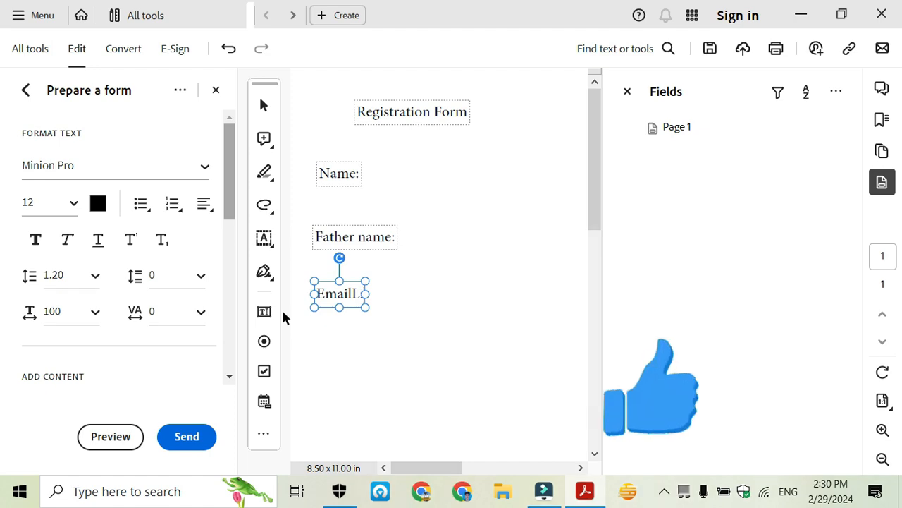
key("BackSpace")
type(":")
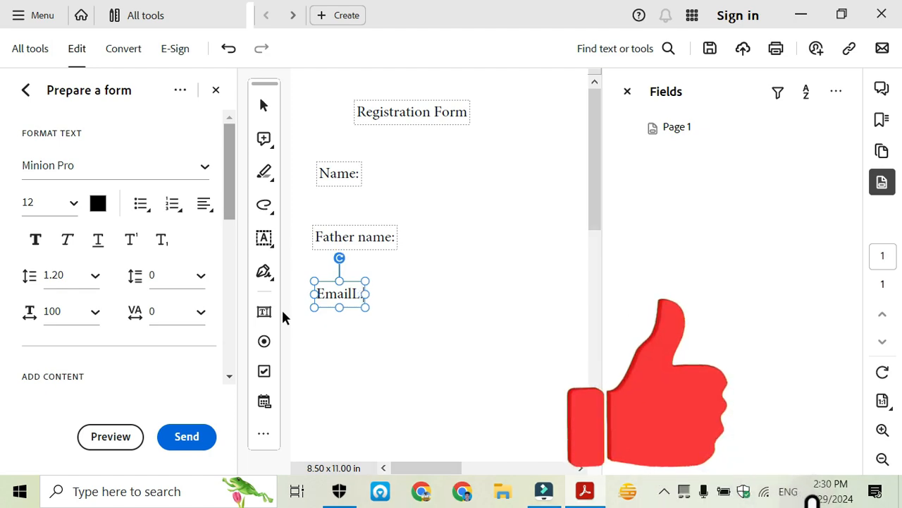
key("BackSpace")
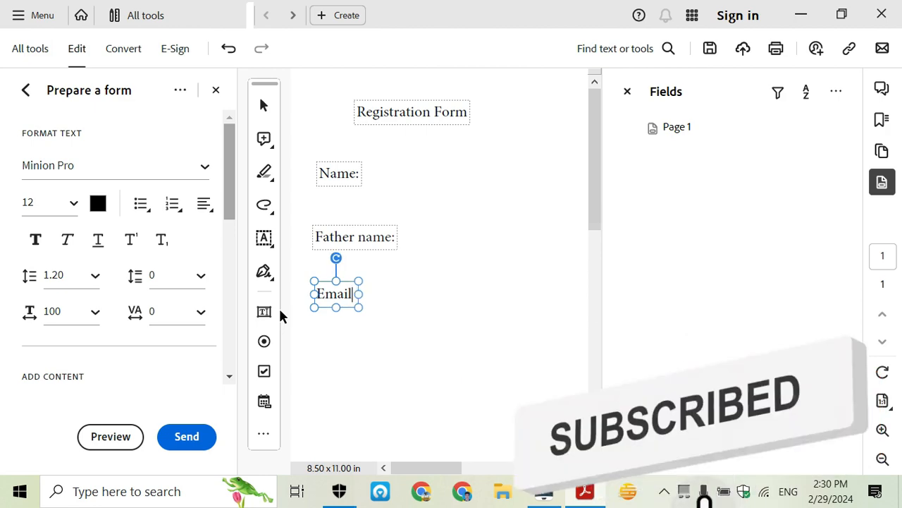
type(":")
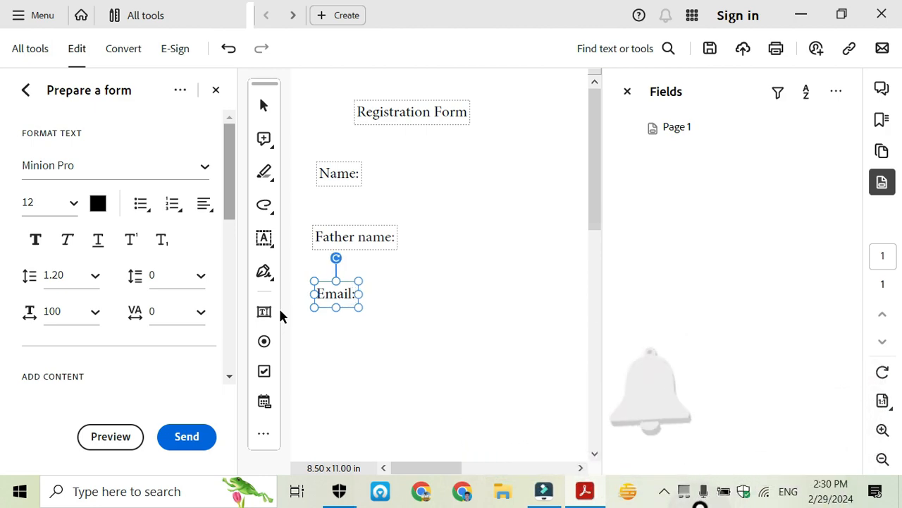
left_click(317, 359)
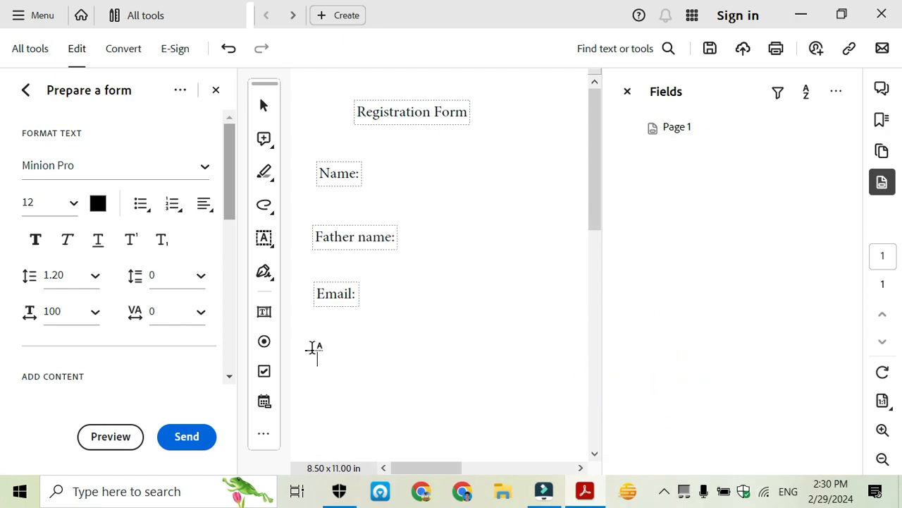
Add the 'Mobile#' label and a 'Sex' label beneath it
type("Mobil")
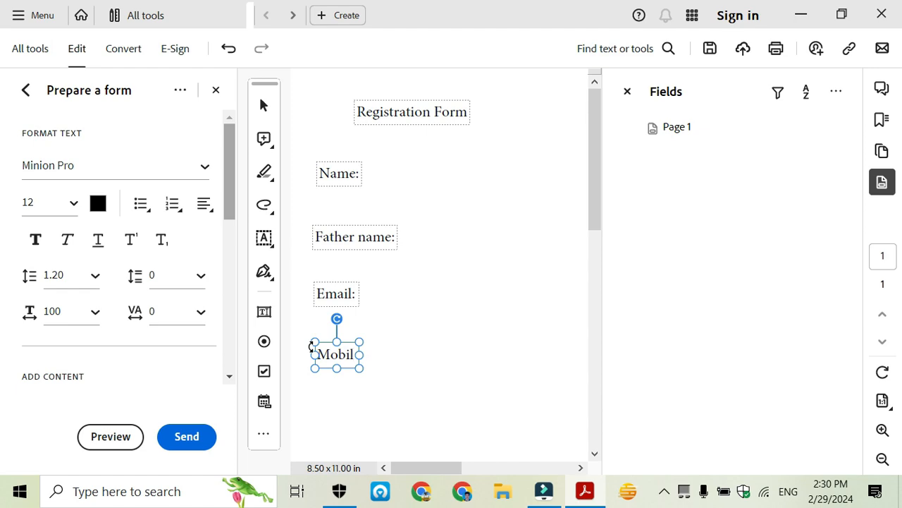
type("e")
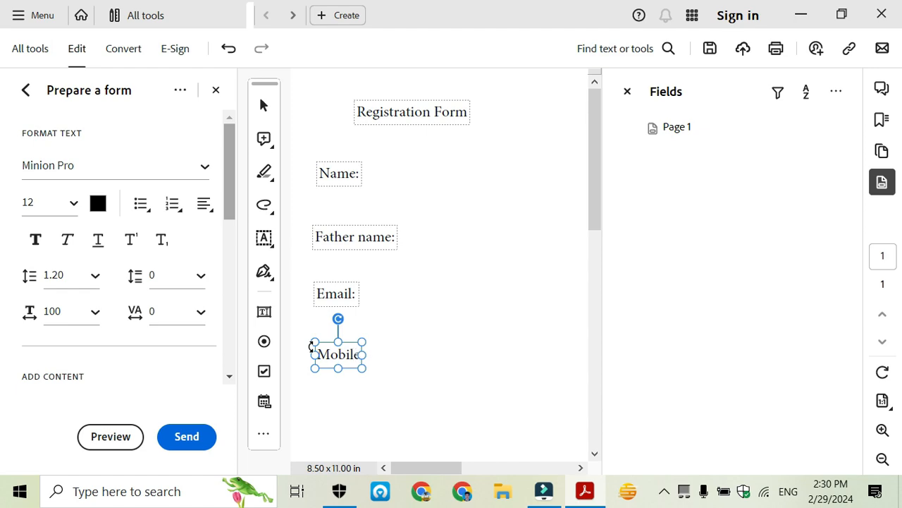
type("#")
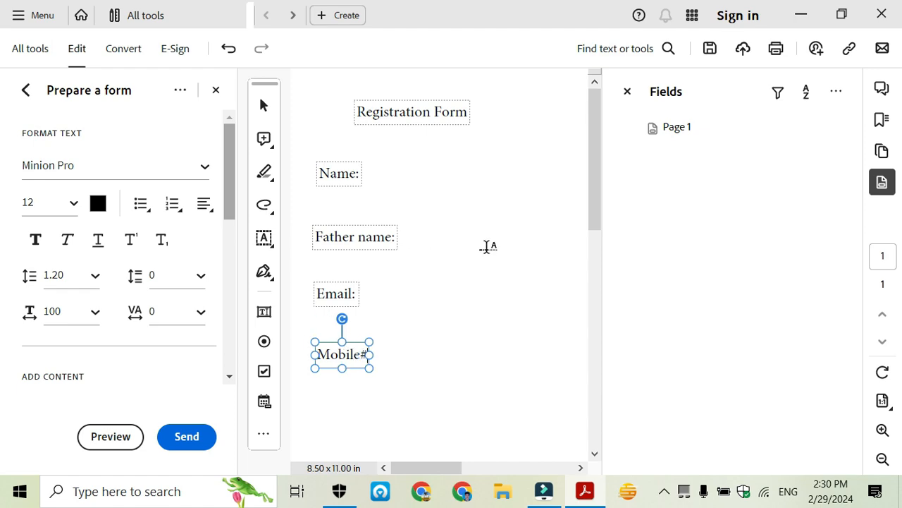
scroll(484, 250, "down", 1)
scroll(483, 250, "down", 1)
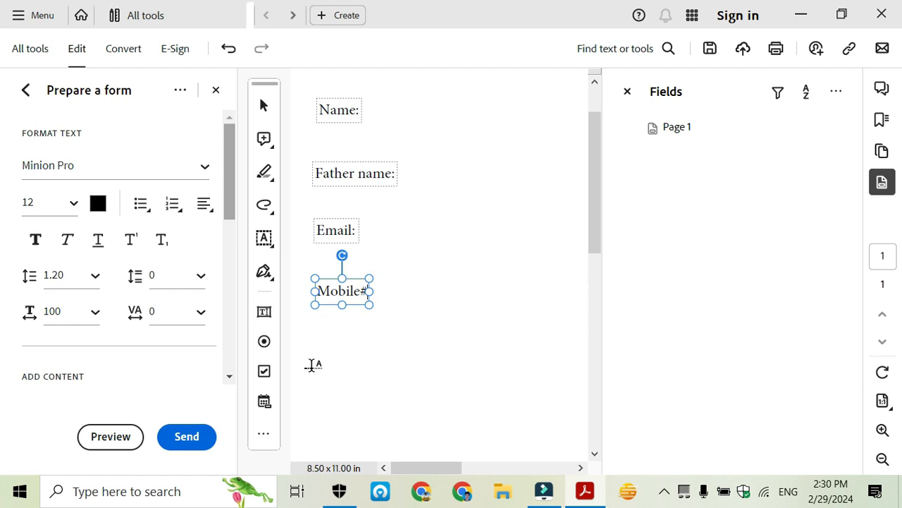
left_click(313, 364)
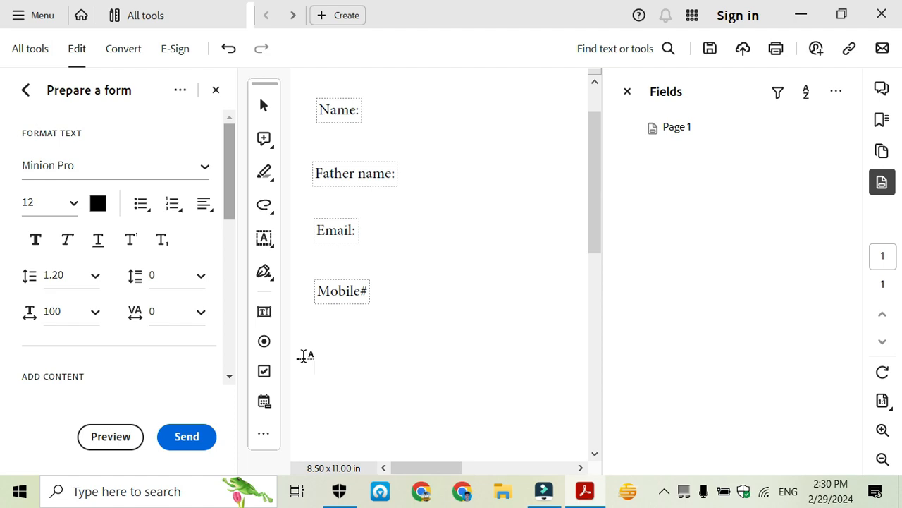
type("Sex")
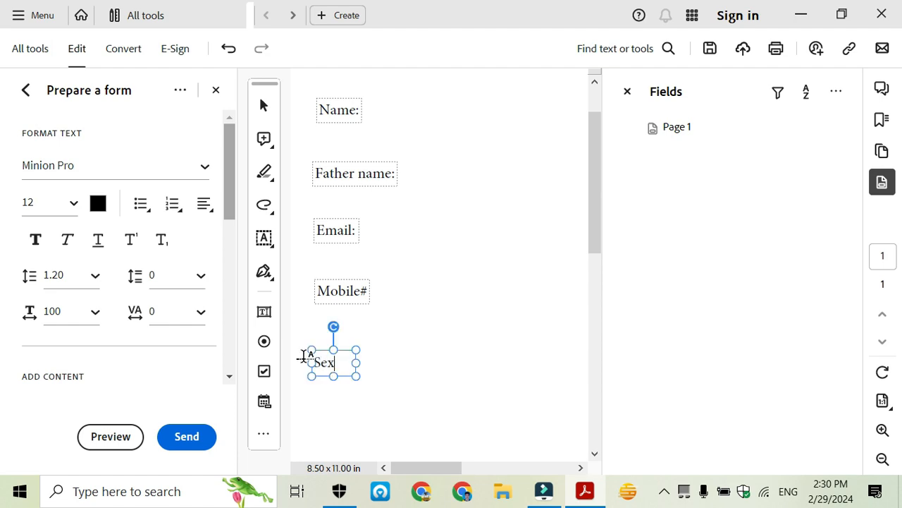
left_click(408, 368)
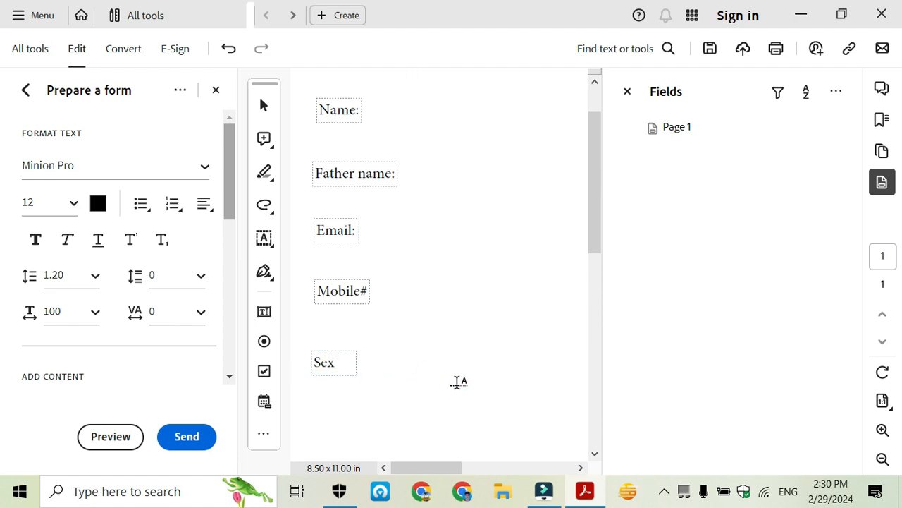
Add the 'Male' and 'Female' labels to the right of Sex
left_click(400, 363)
type("Male")
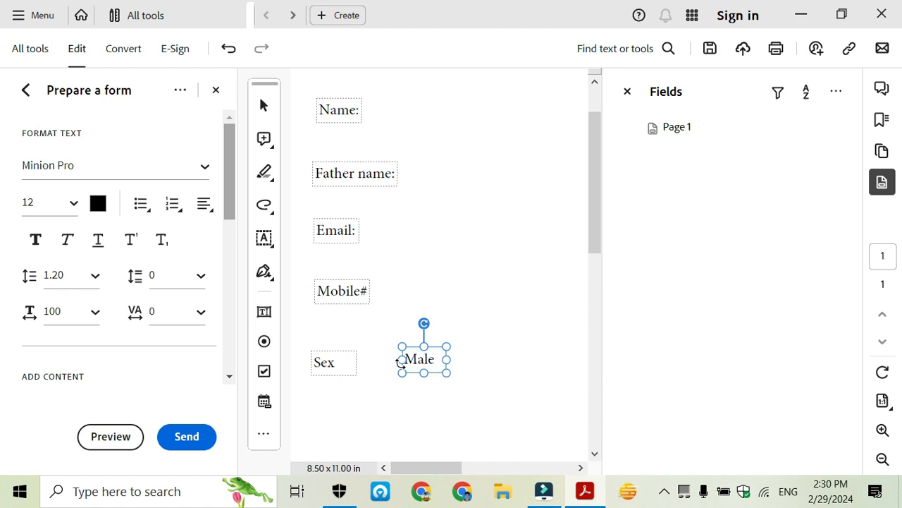
left_click(494, 357)
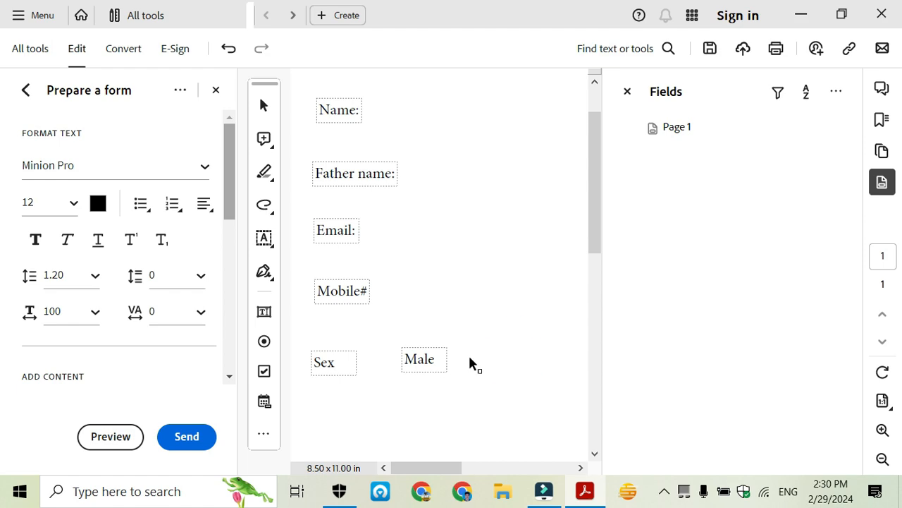
type("Fema")
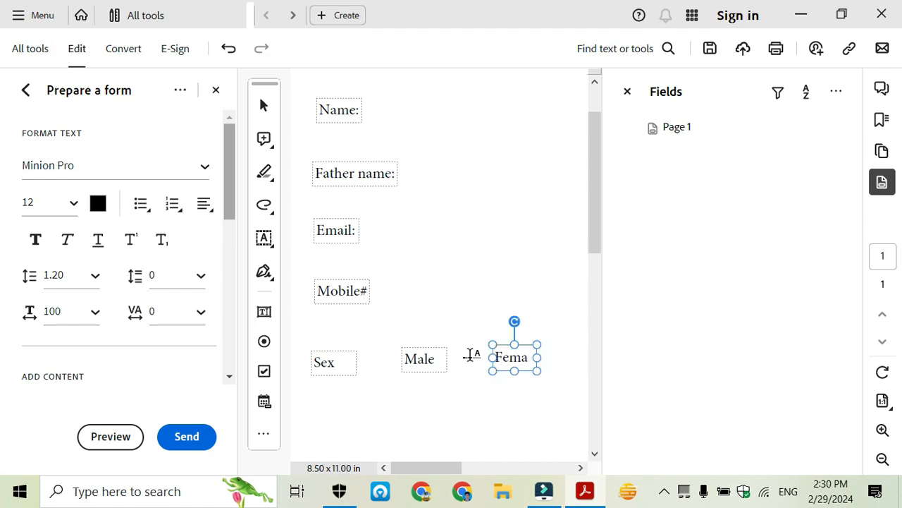
type("le")
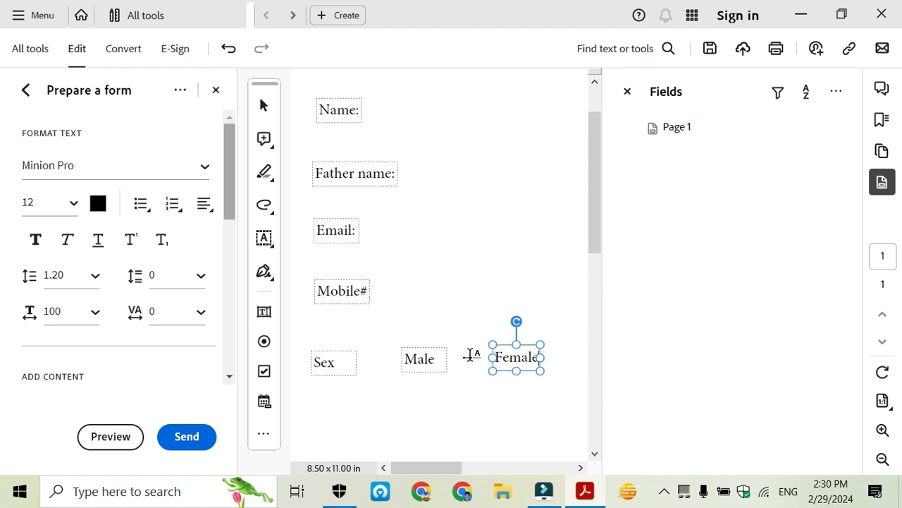
left_click(451, 399)
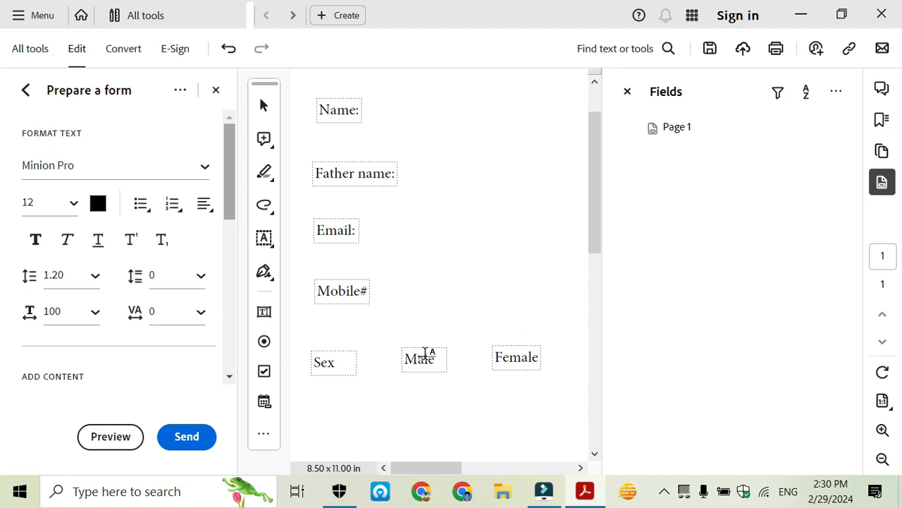
scroll(427, 352, "up", 1)
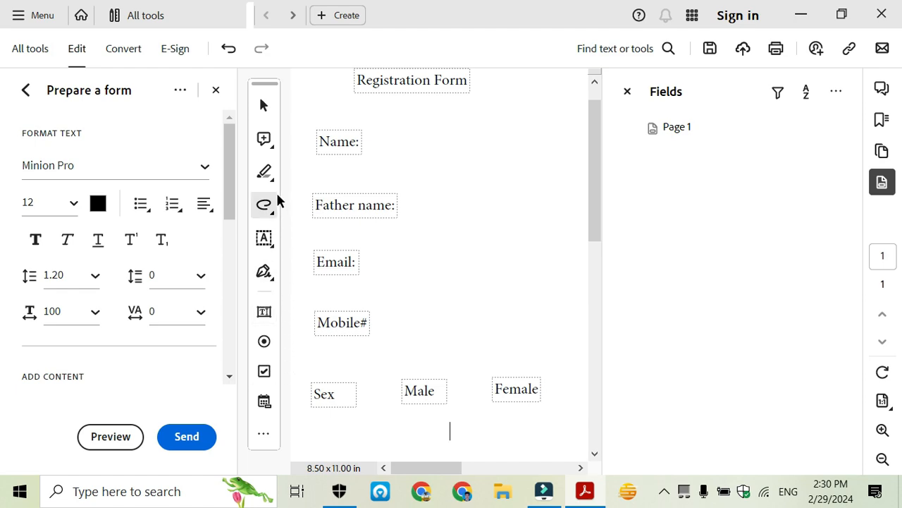
left_click(264, 314)
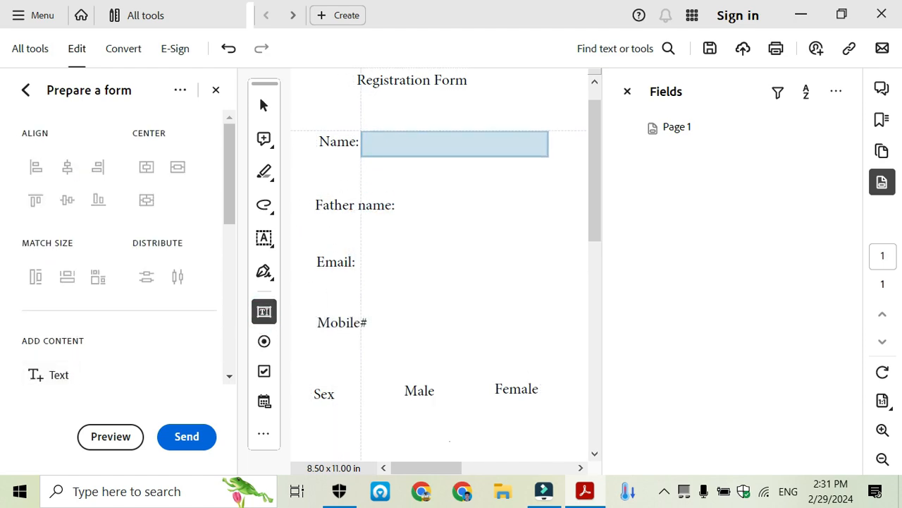
Place a text field beside Name:, name it 'Name', and widen it to the right
left_click(366, 131)
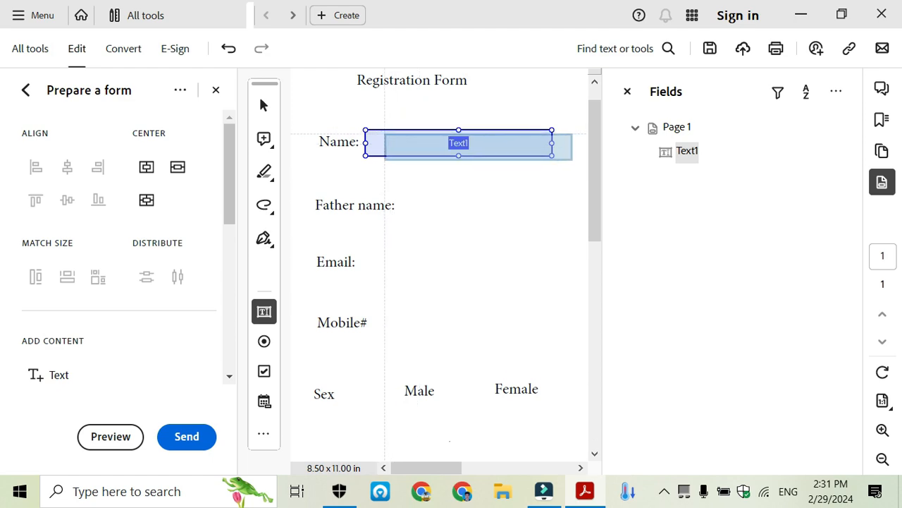
right_click(390, 129)
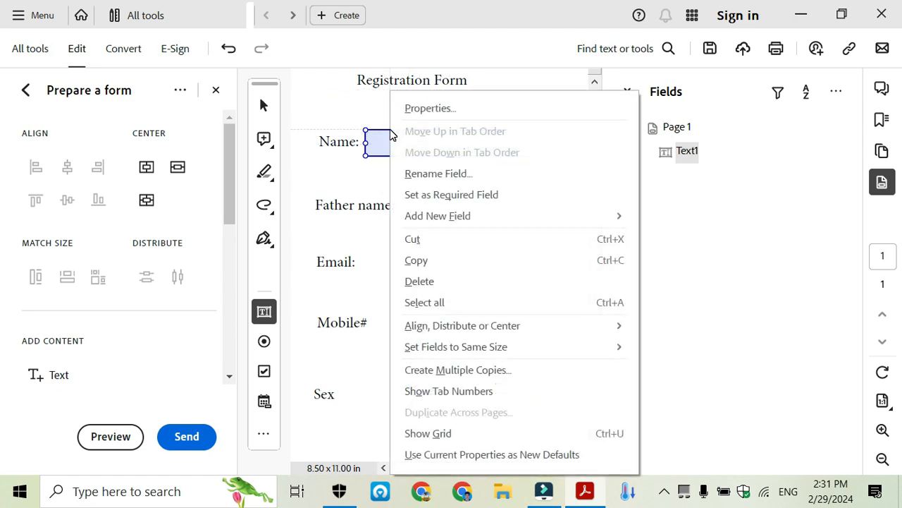
left_click(421, 102)
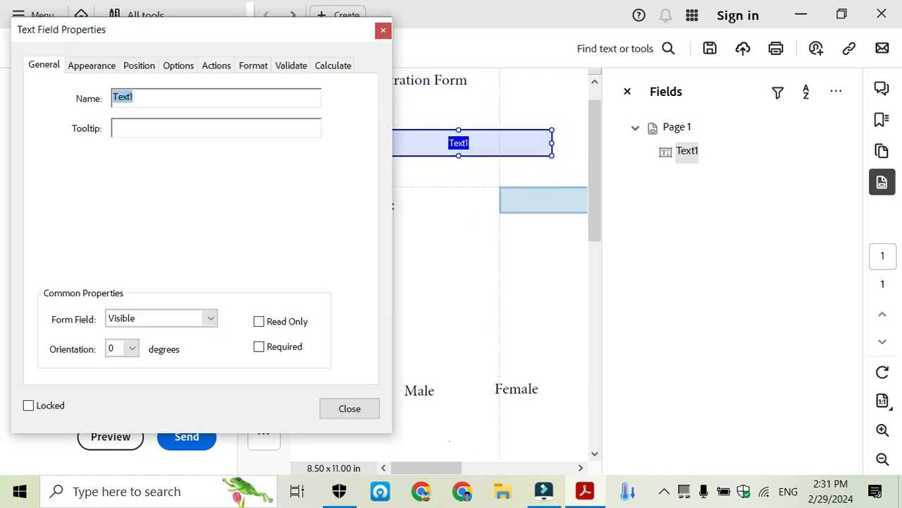
left_click_drag(141, 98, 109, 98)
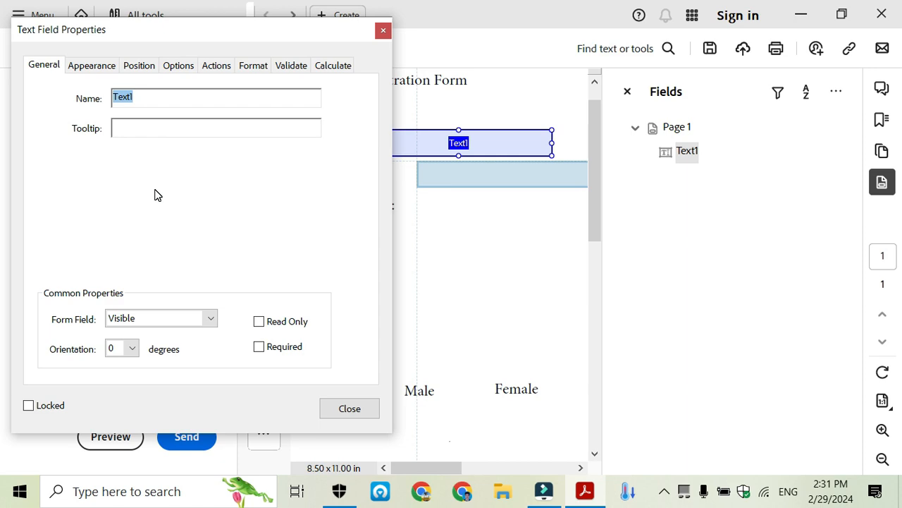
type("Name")
left_click(359, 409)
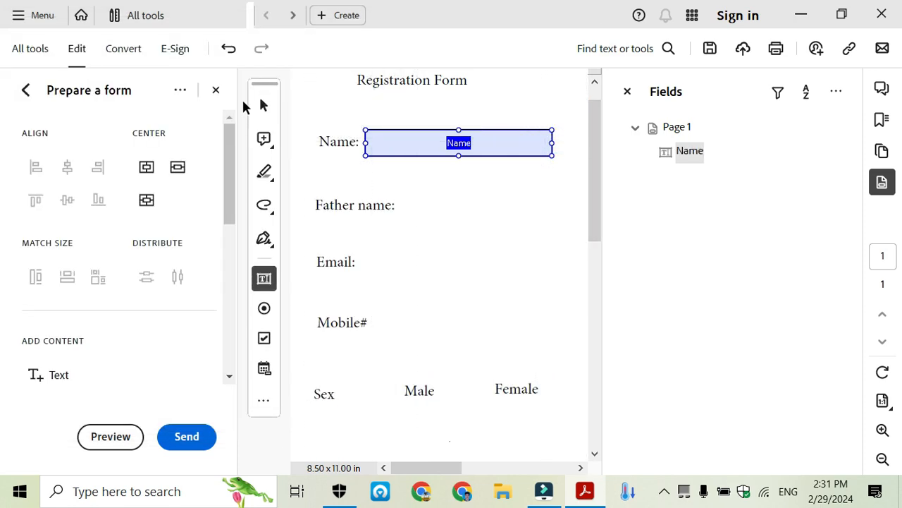
left_click(263, 105)
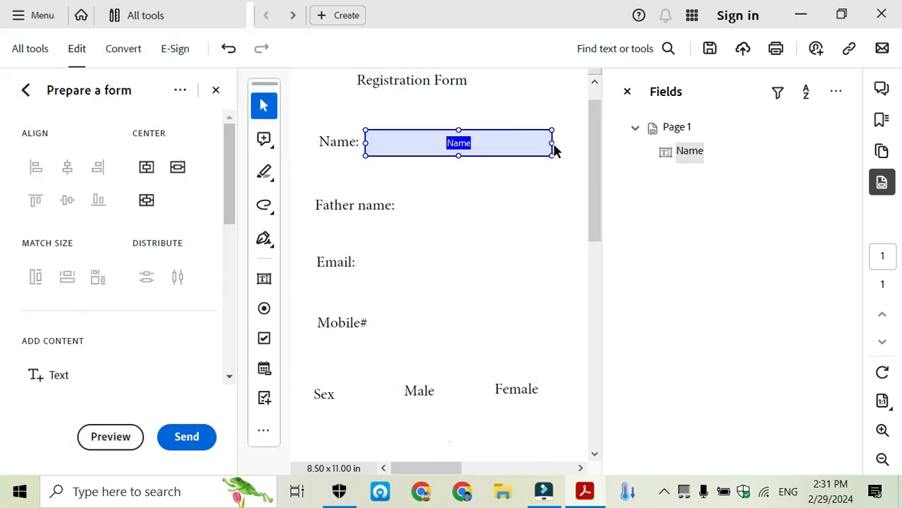
left_click_drag(553, 143, 580, 142)
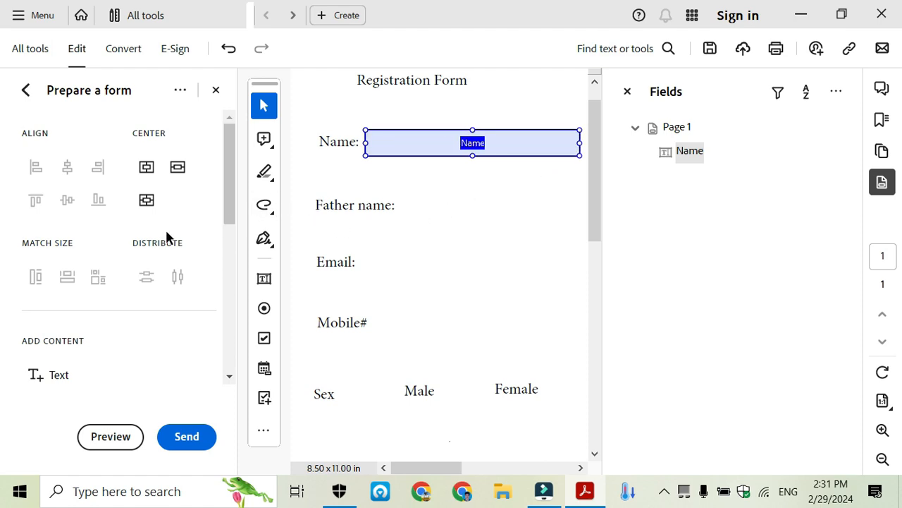
left_click(264, 280)
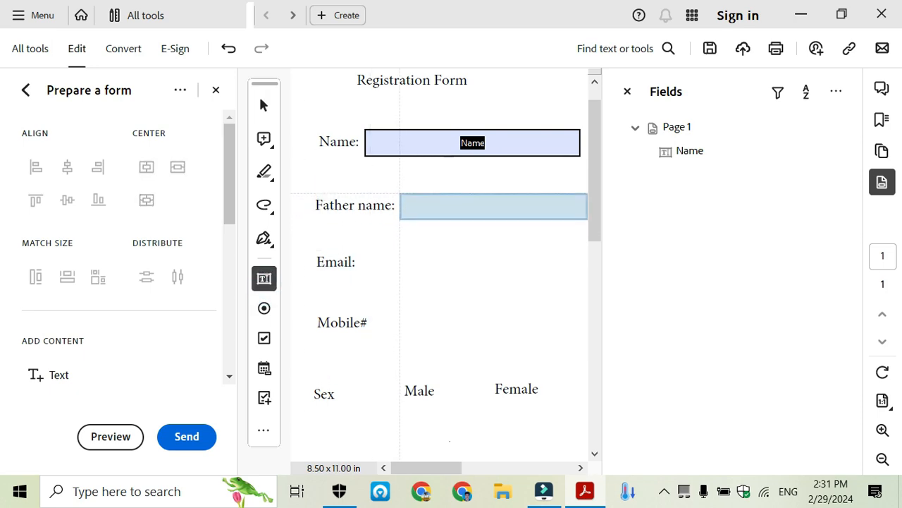
Add a shortened text field beside Father name: and rename it from Text2 to 'Father Name'
left_click(398, 193)
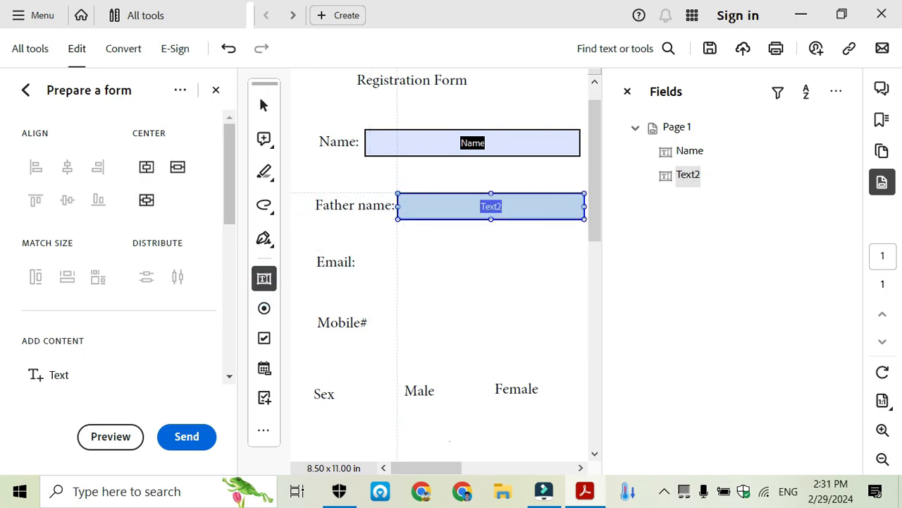
left_click(265, 104)
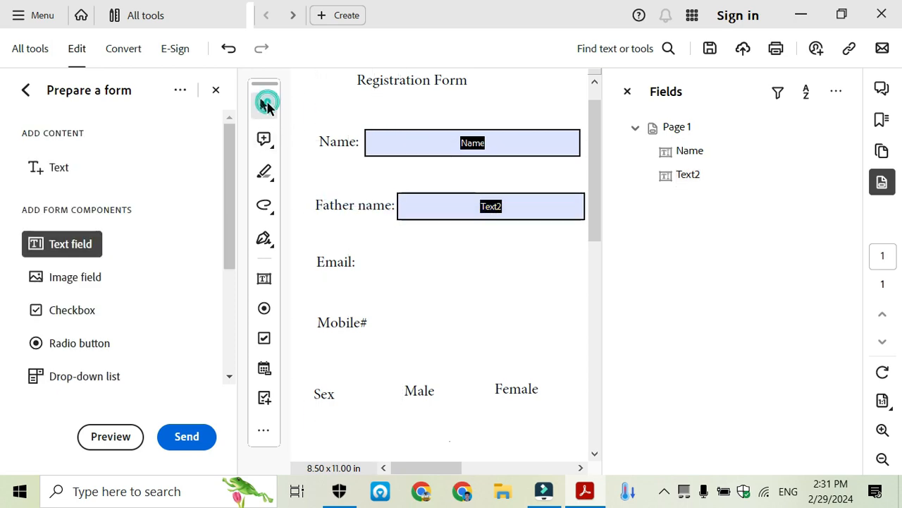
left_click(465, 214)
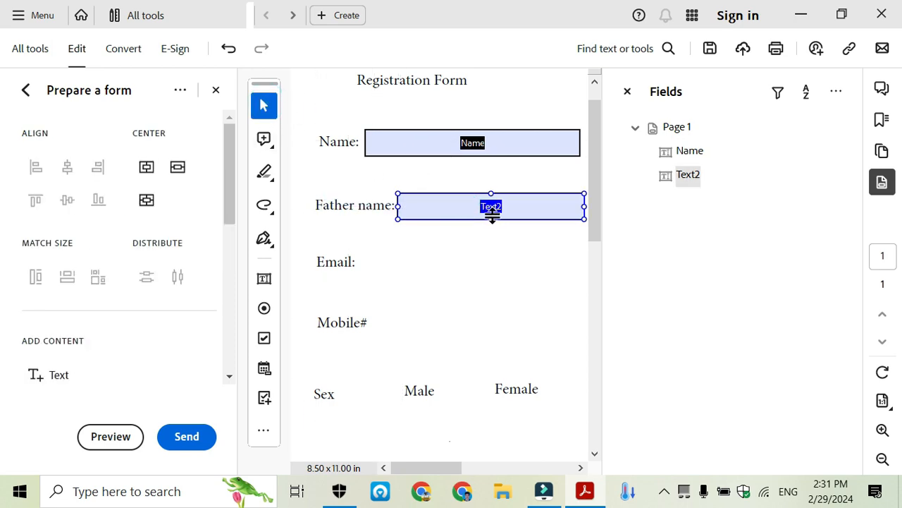
left_click(492, 218)
left_click_drag(492, 218, 492, 214)
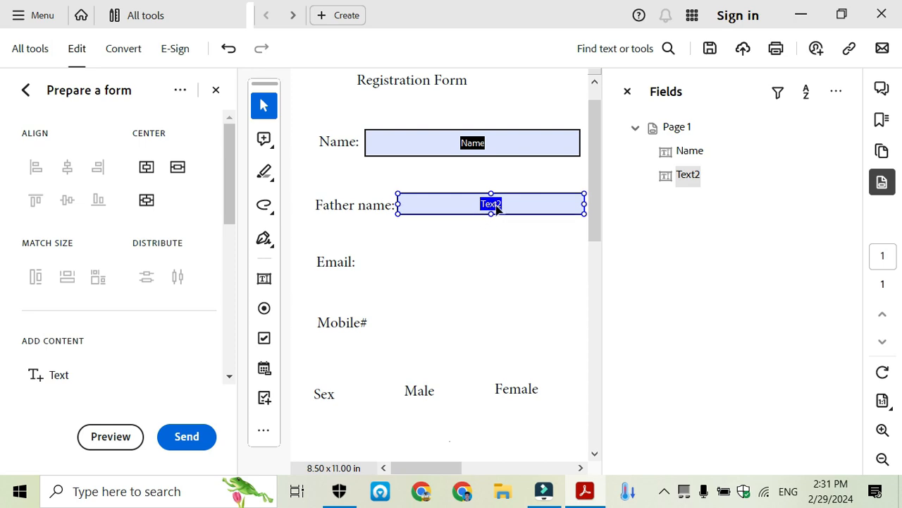
right_click(500, 206)
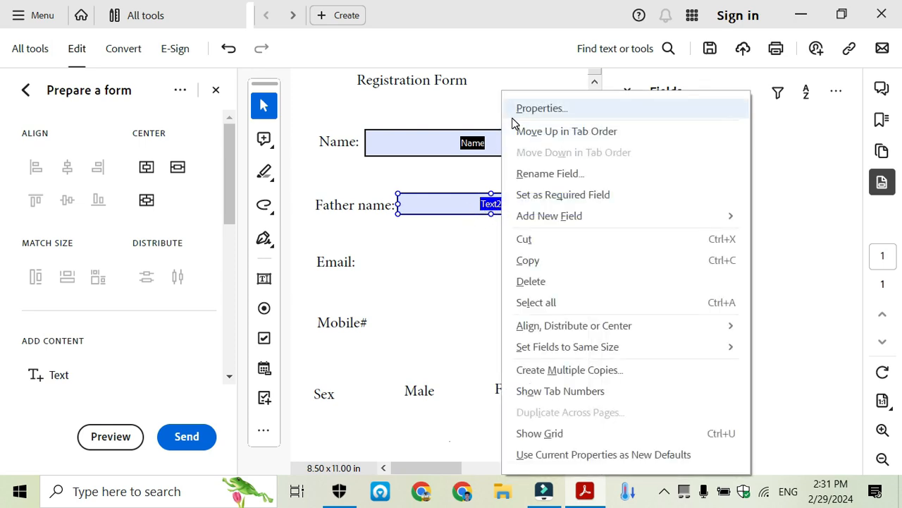
left_click(551, 109)
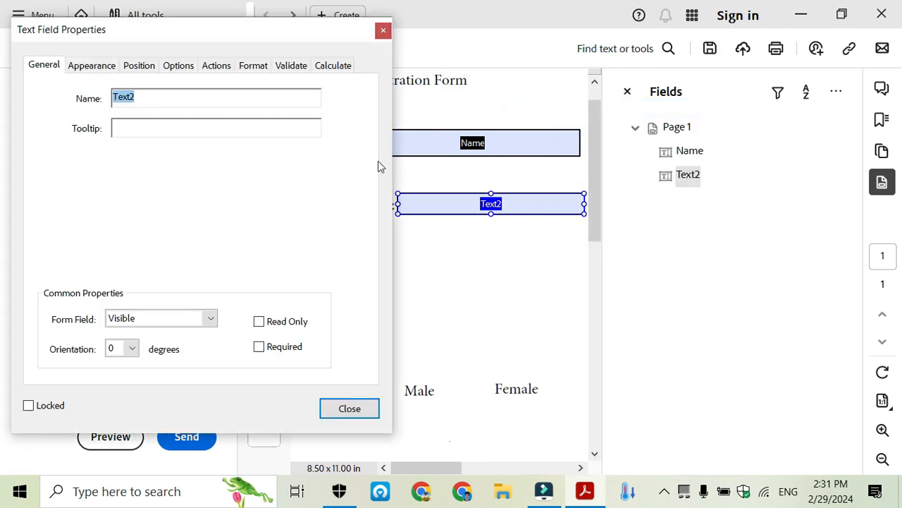
double_click(145, 97)
type("F")
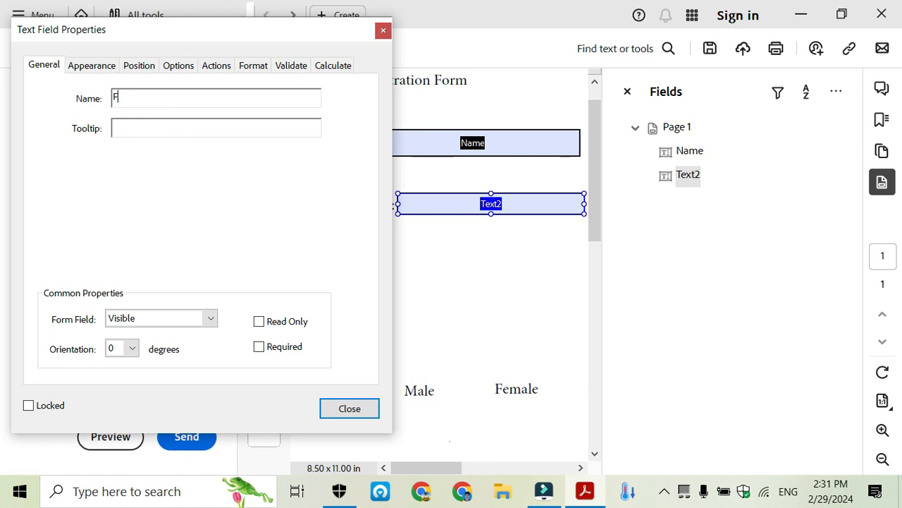
type("ather Name")
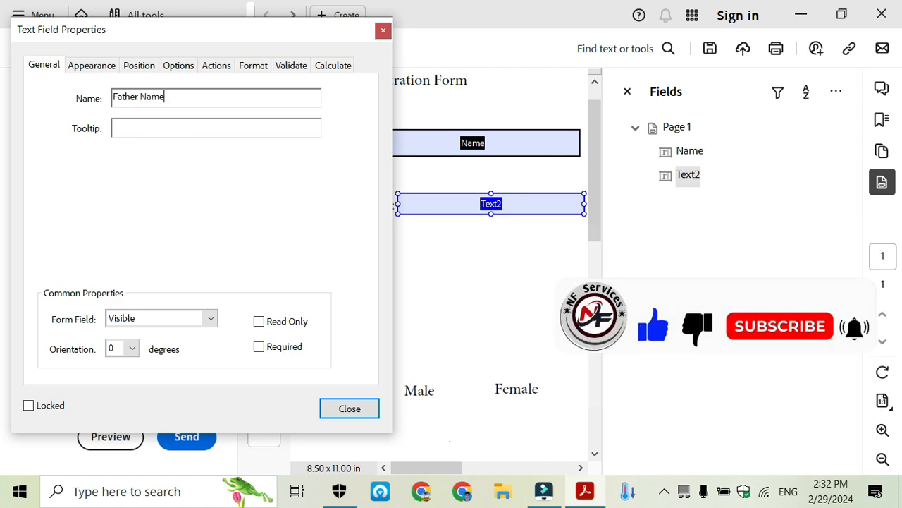
left_click(358, 410)
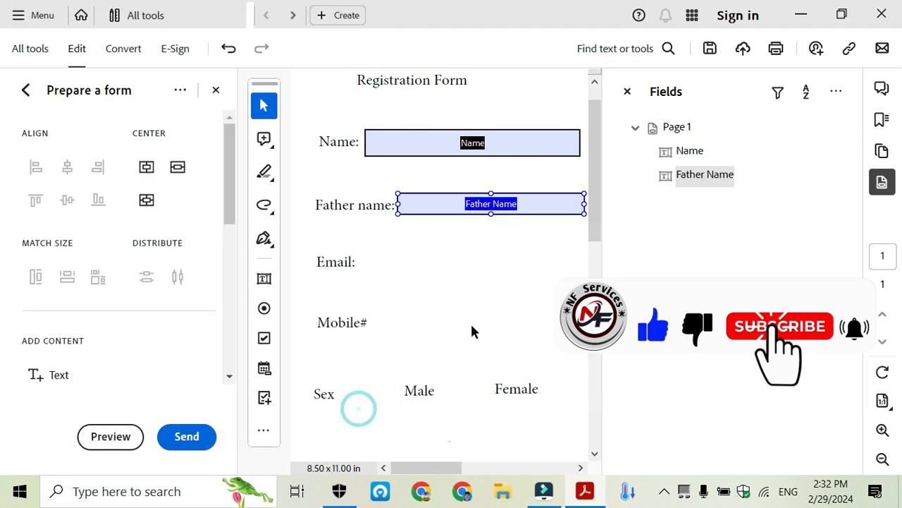
left_click(265, 339)
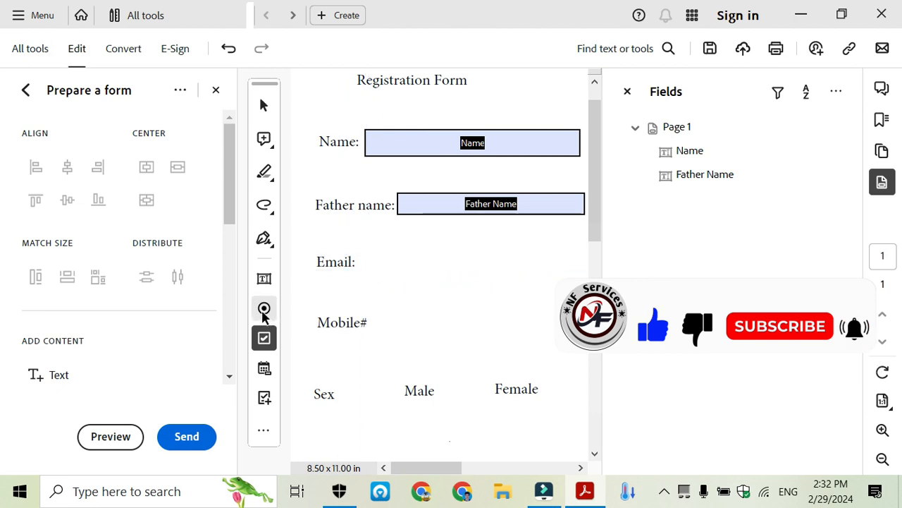
Place a text field beside Email: and name it 'Email'
left_click(264, 279)
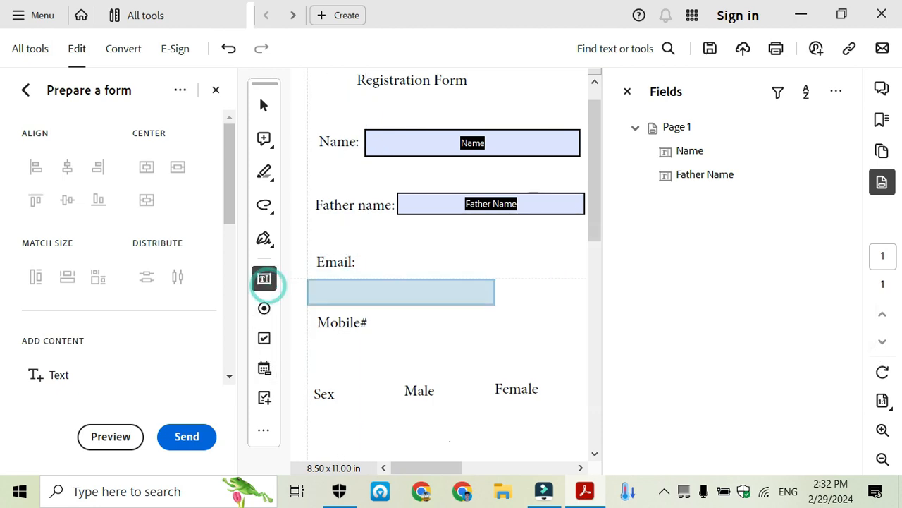
left_click(362, 248)
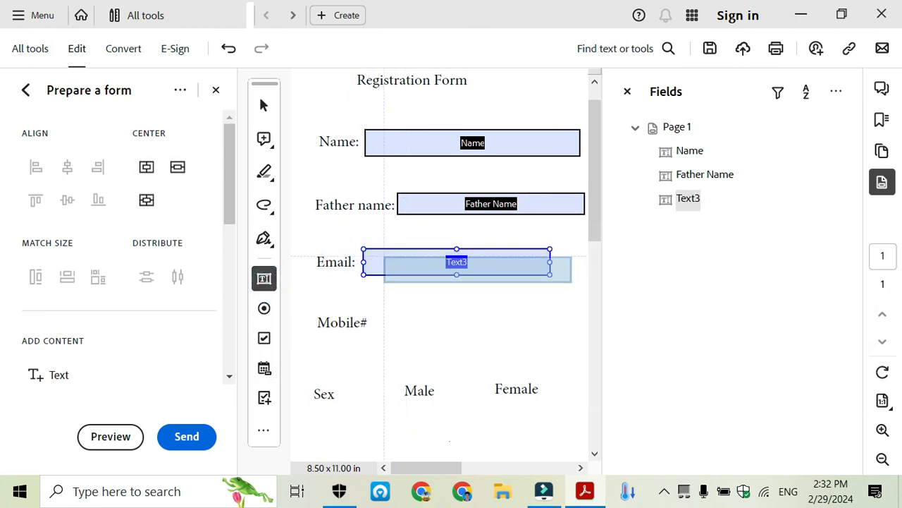
right_click(385, 262)
left_click(419, 108)
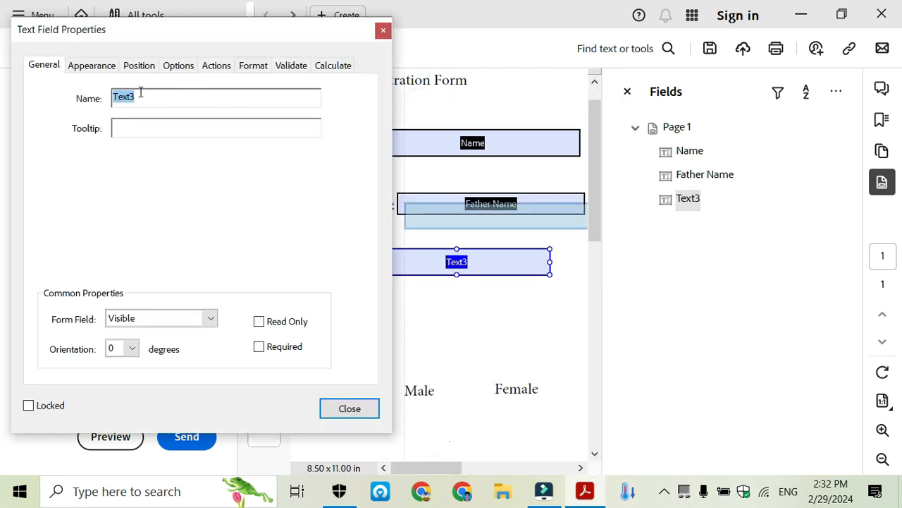
type("Email")
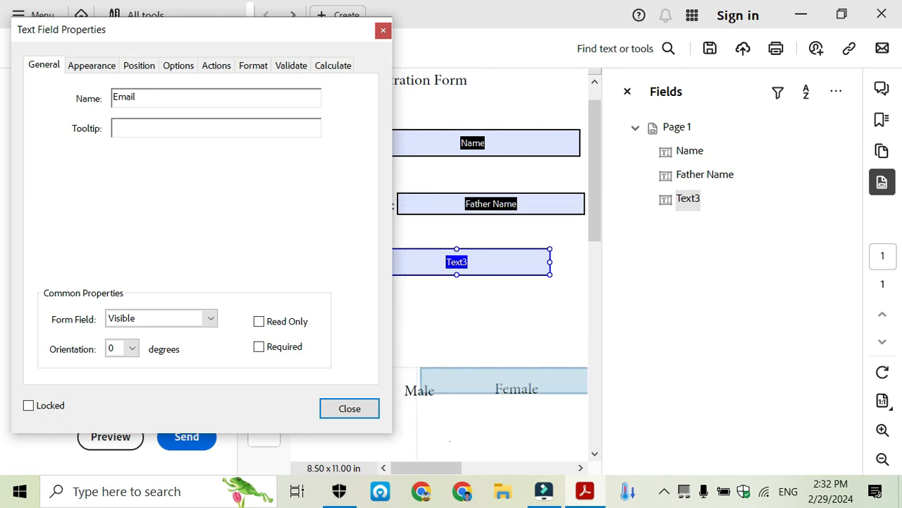
left_click(347, 409)
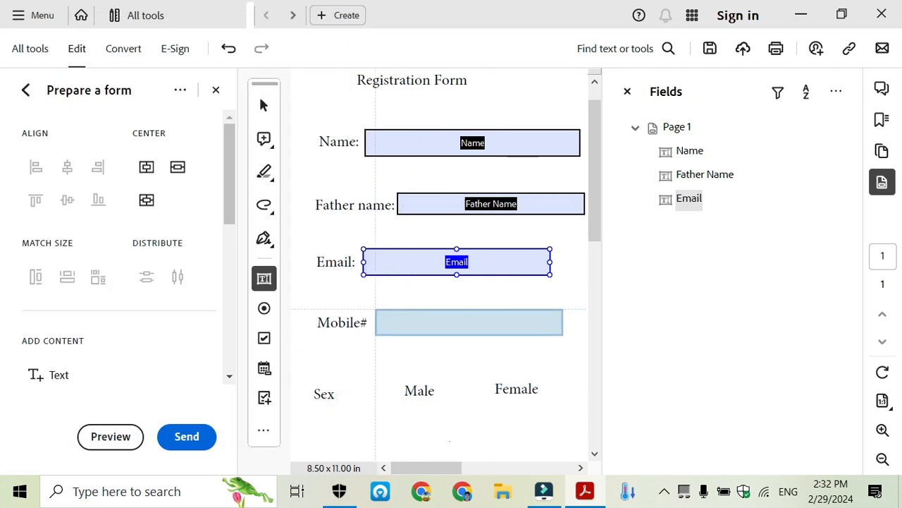
left_click(264, 278)
Place a text field beside Mobile# and rename it from Text4 to 'Phone'
left_click(264, 104)
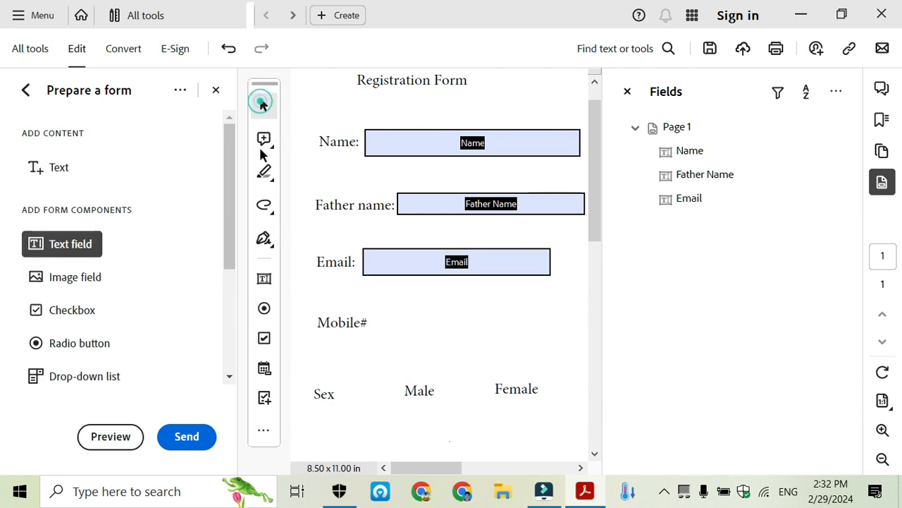
left_click(264, 278)
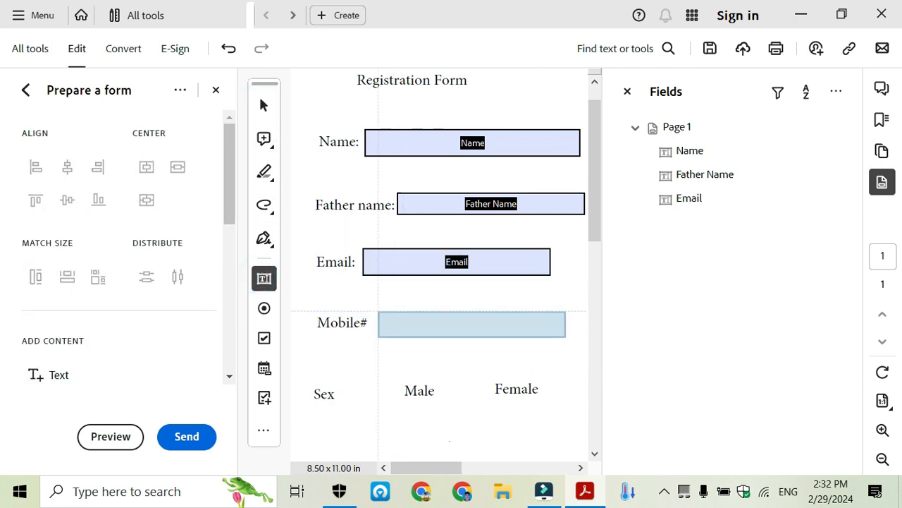
left_click(378, 312)
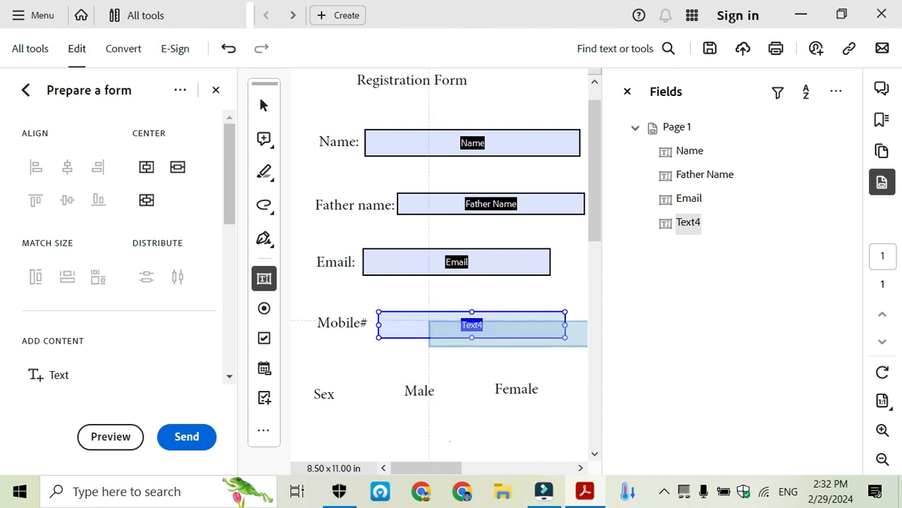
right_click(429, 321)
left_click(479, 108)
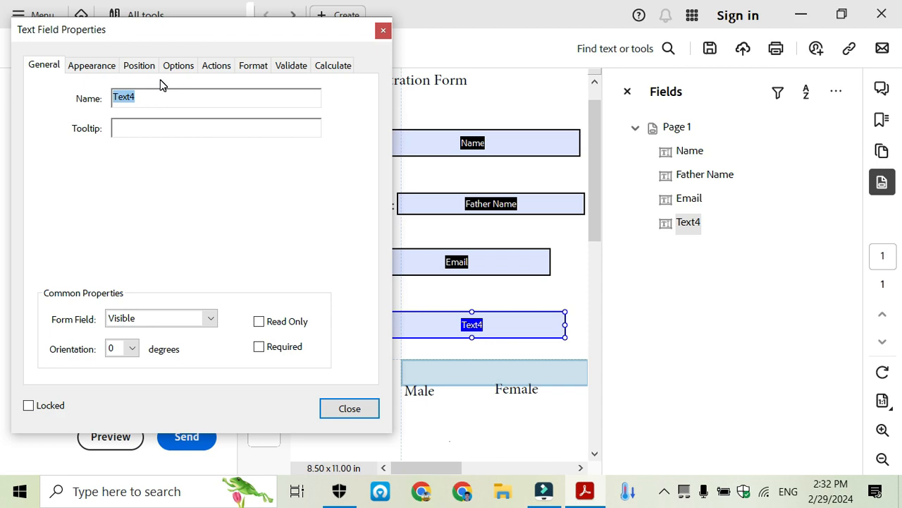
type("Phone")
left_click(349, 409)
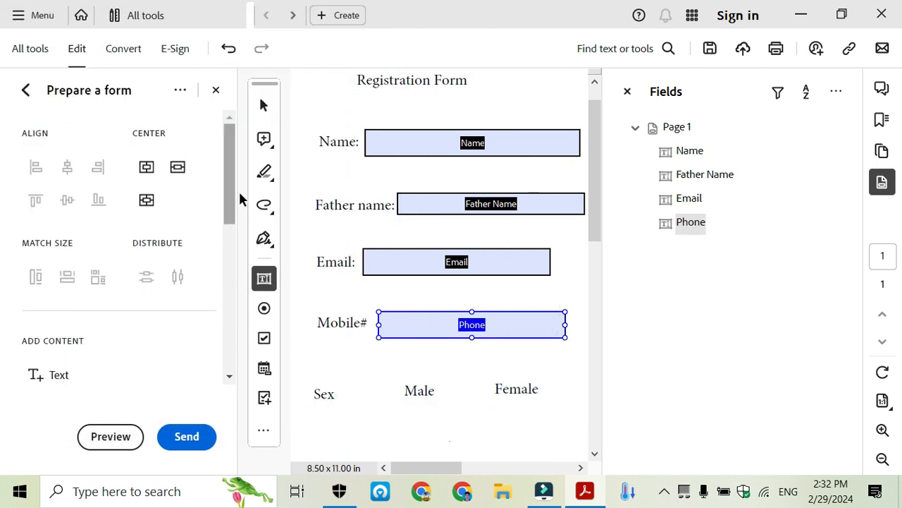
left_click(265, 107)
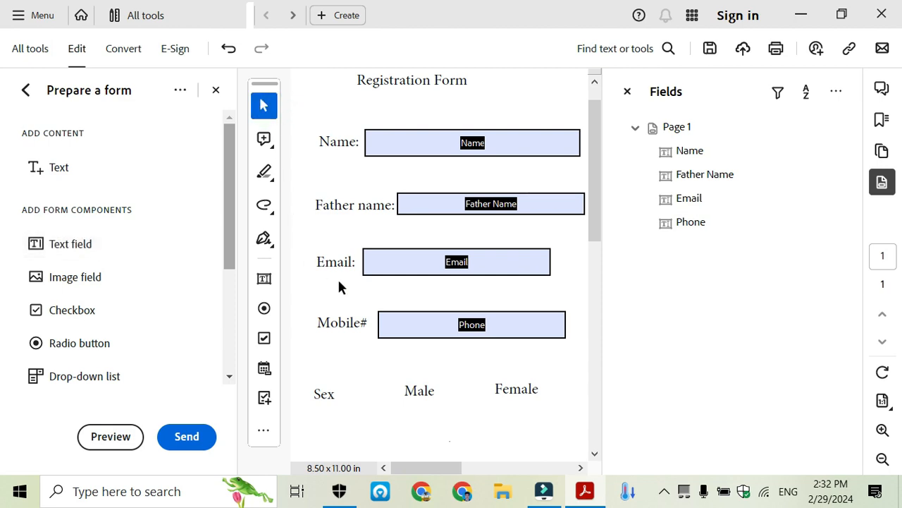
Place radio buttons beside Male and Female, forming Group5 with Choice1 and Choice2
left_click(263, 308)
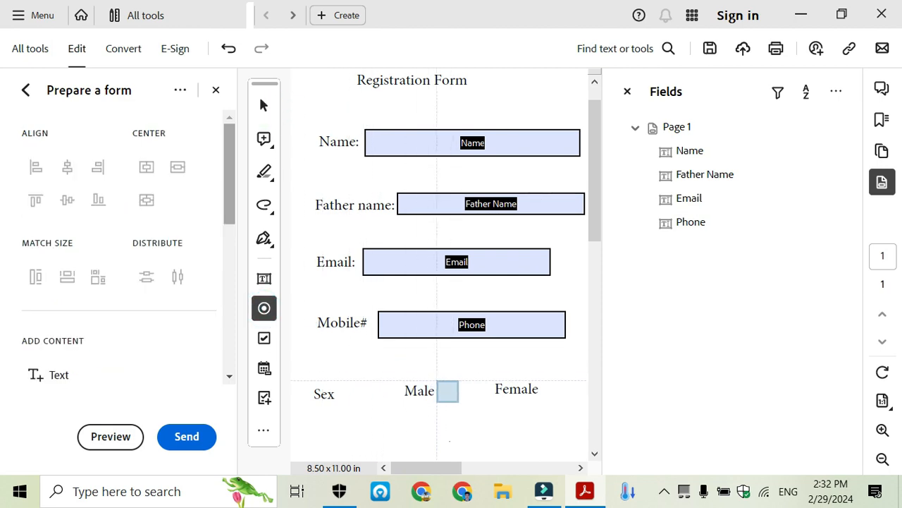
left_click(448, 390)
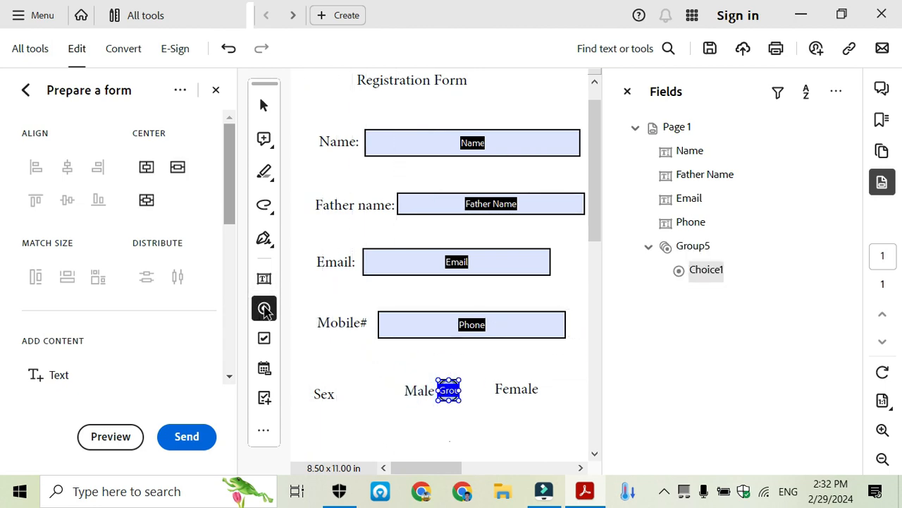
left_click(263, 105)
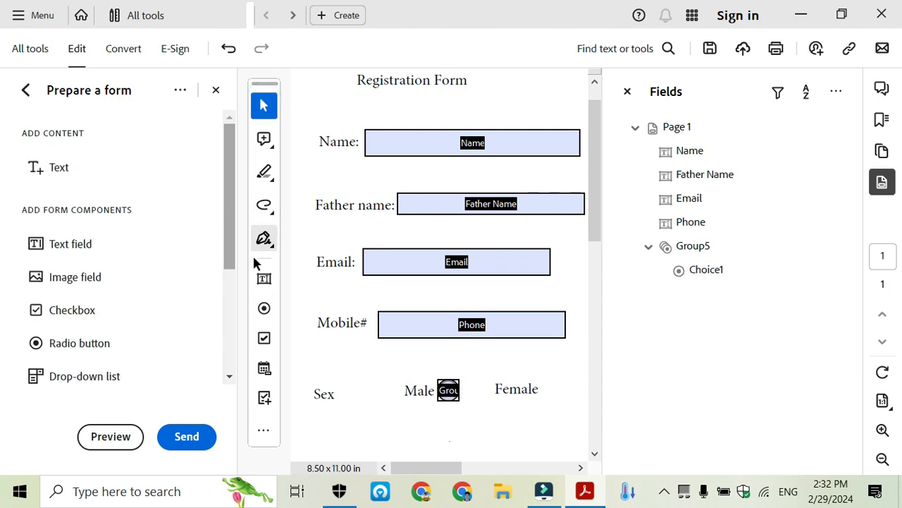
left_click(264, 308)
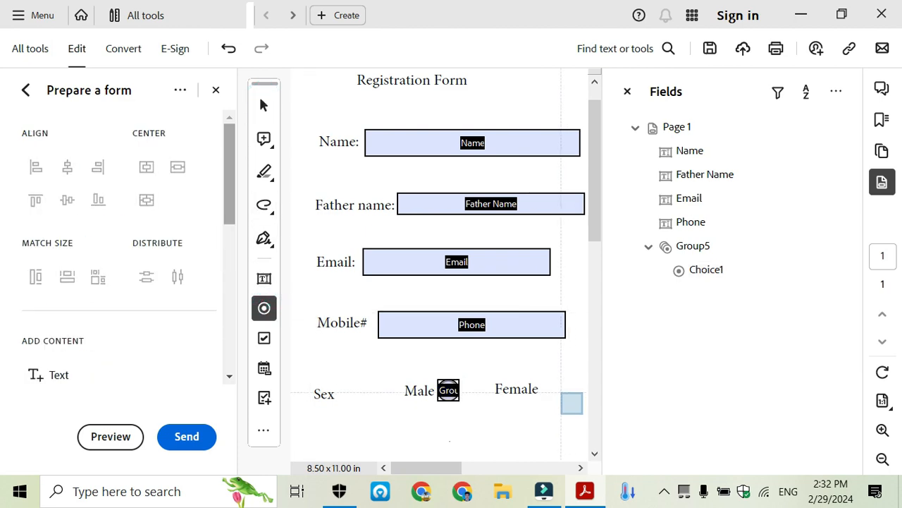
left_click(553, 392)
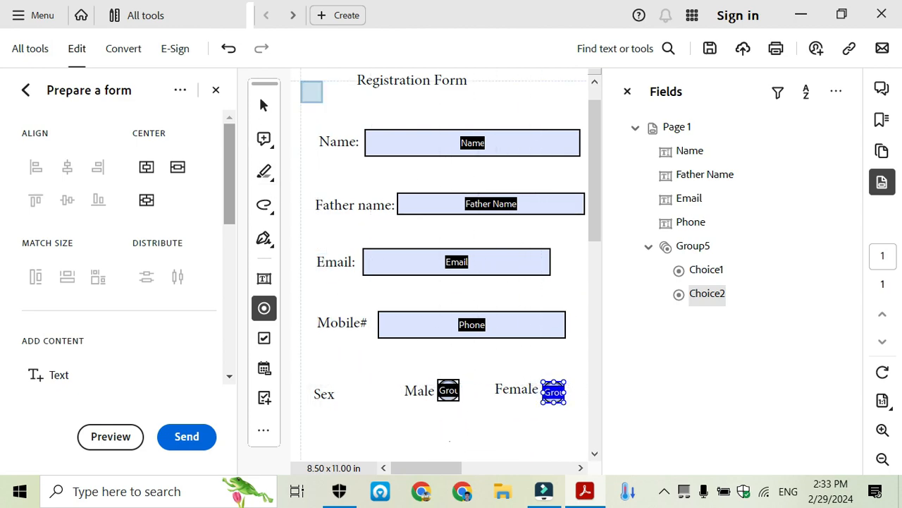
left_click(264, 105)
left_click(449, 389)
Set the Male radio button's group name to '1'
right_click(449, 389)
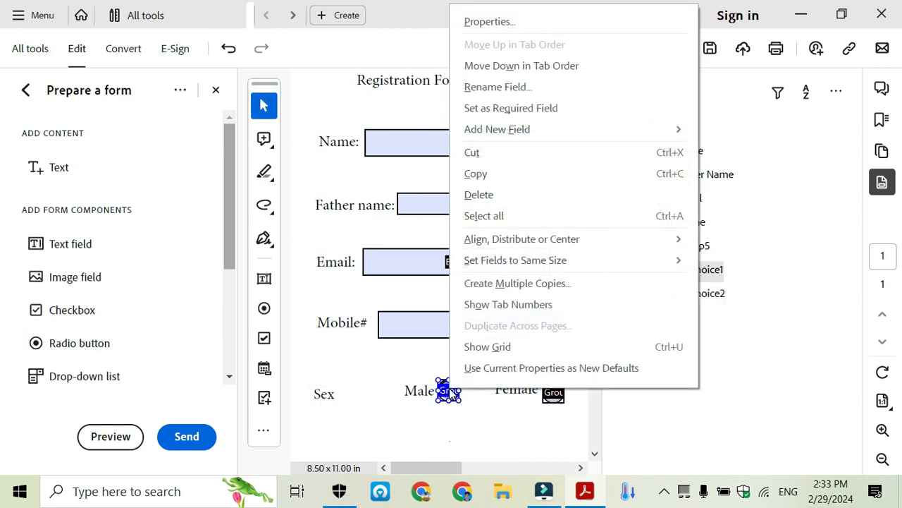
left_click(490, 22)
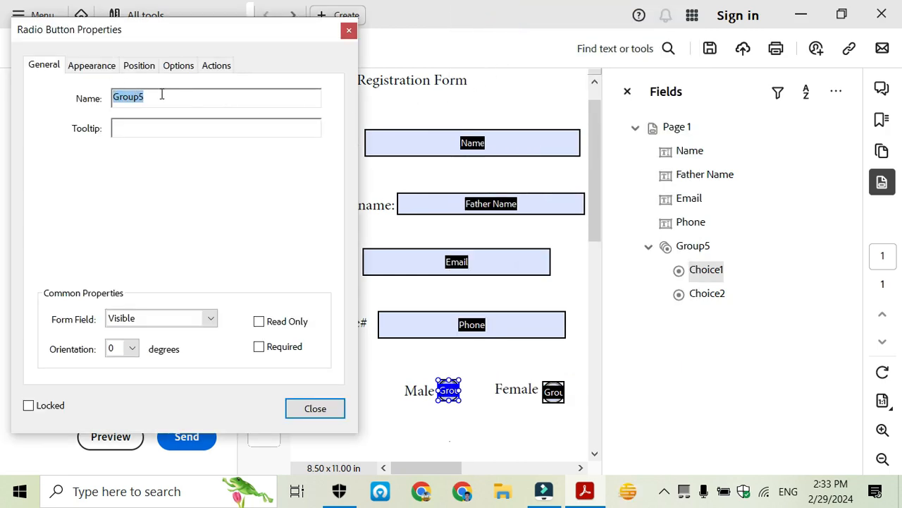
type("1")
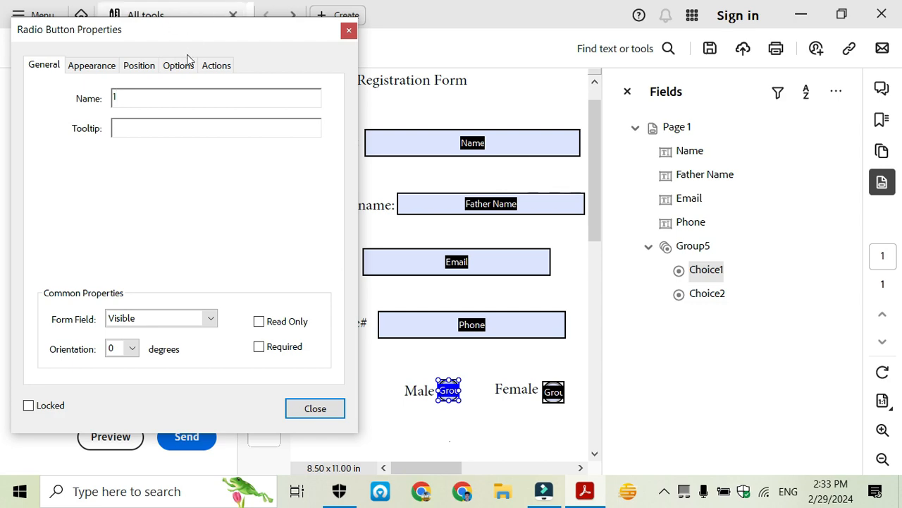
left_click(332, 407)
Rename the Female radio button's group from Group5 to '2'
left_click(553, 392)
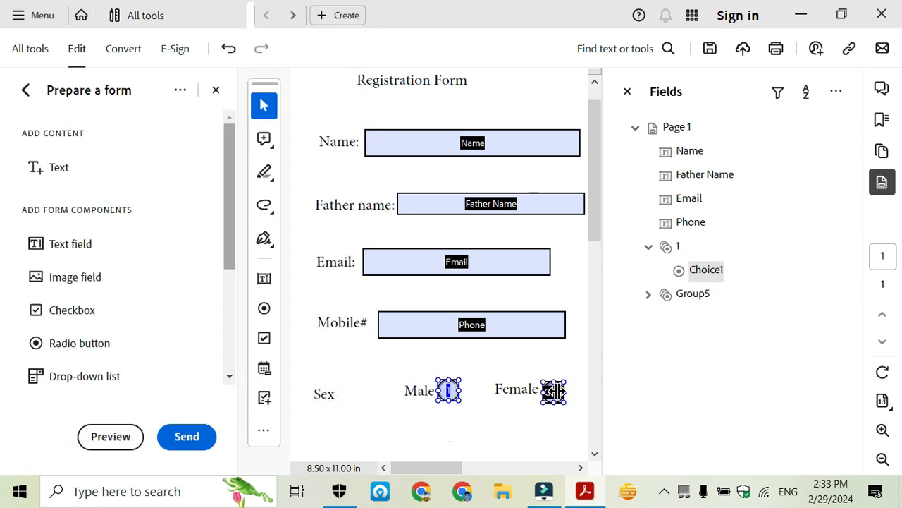
right_click(553, 392)
left_click(600, 27)
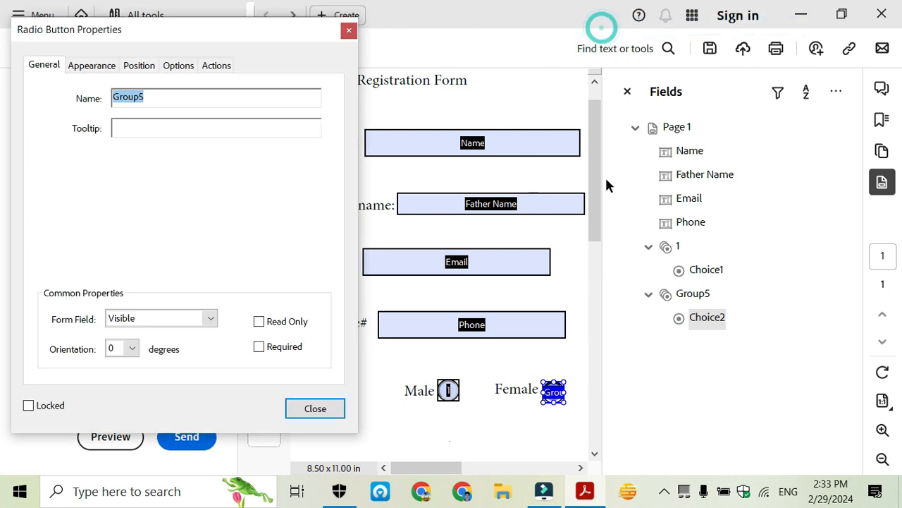
left_click_drag(156, 98, 110, 95)
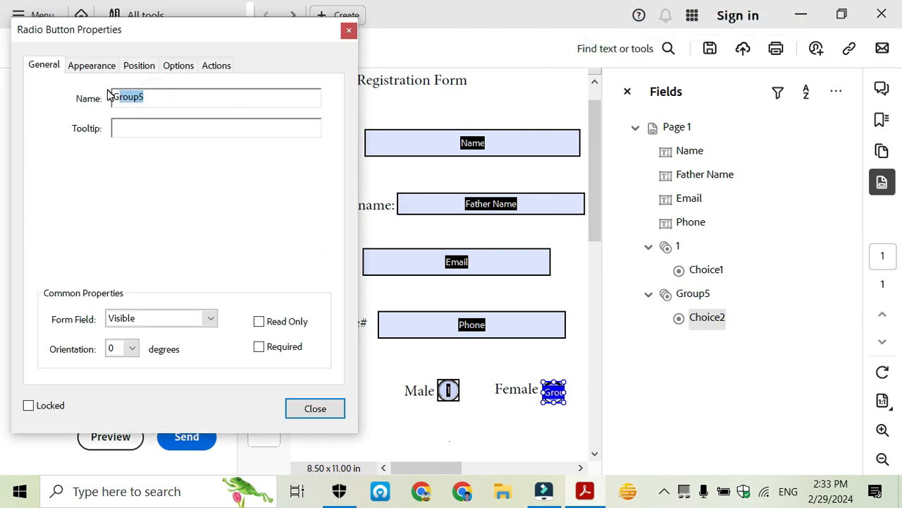
key("BackSpace")
type("2")
left_click(329, 405)
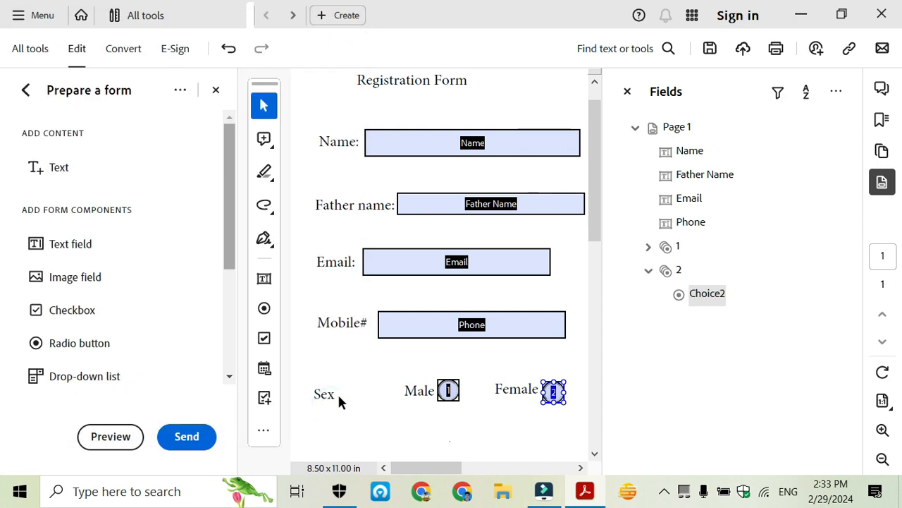
left_click(371, 421)
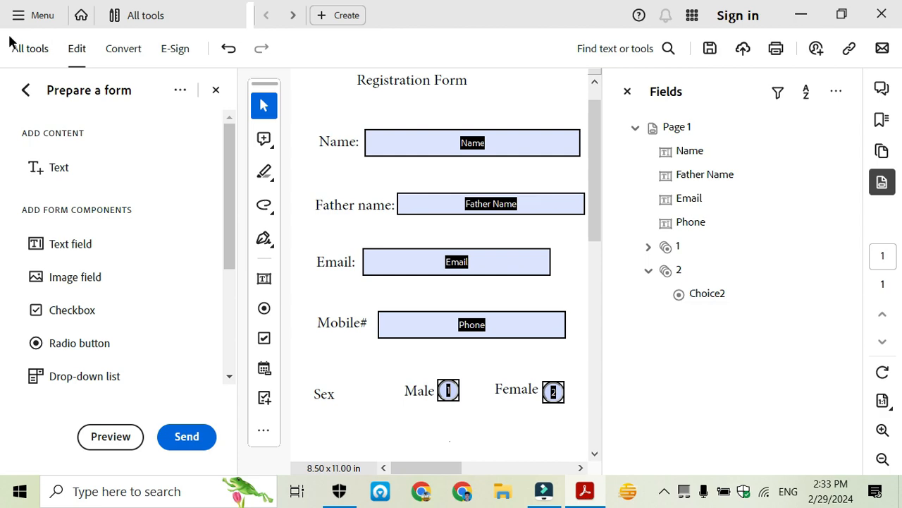
Save the form to the Desktop as Form.pdf, then close Acrobat and reopen it
left_click(15, 14)
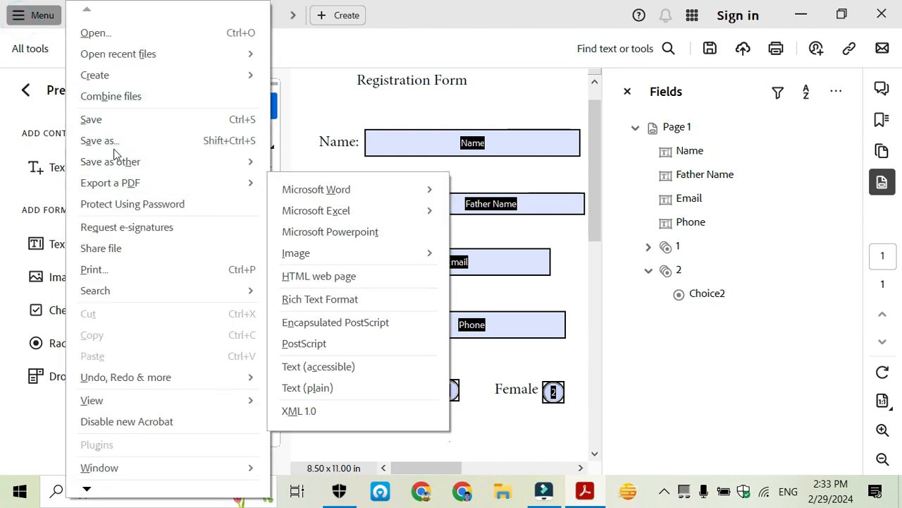
left_click(109, 121)
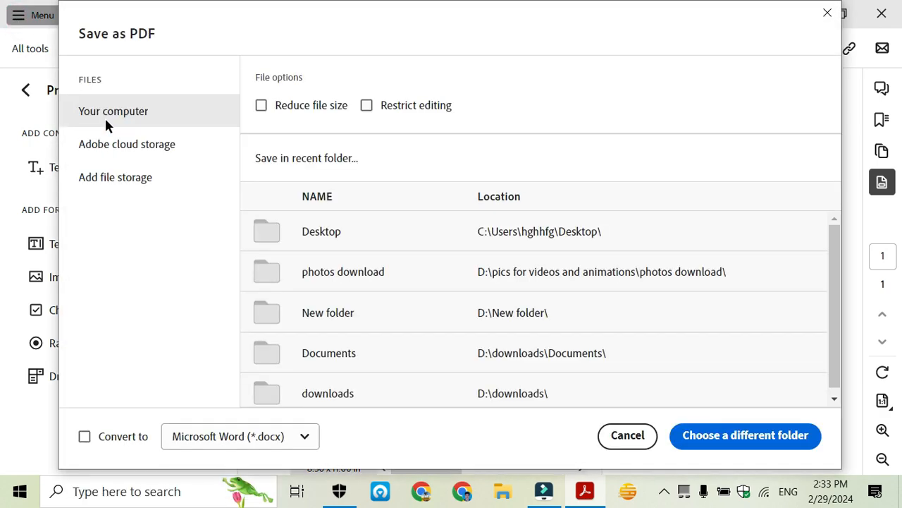
left_click(406, 234)
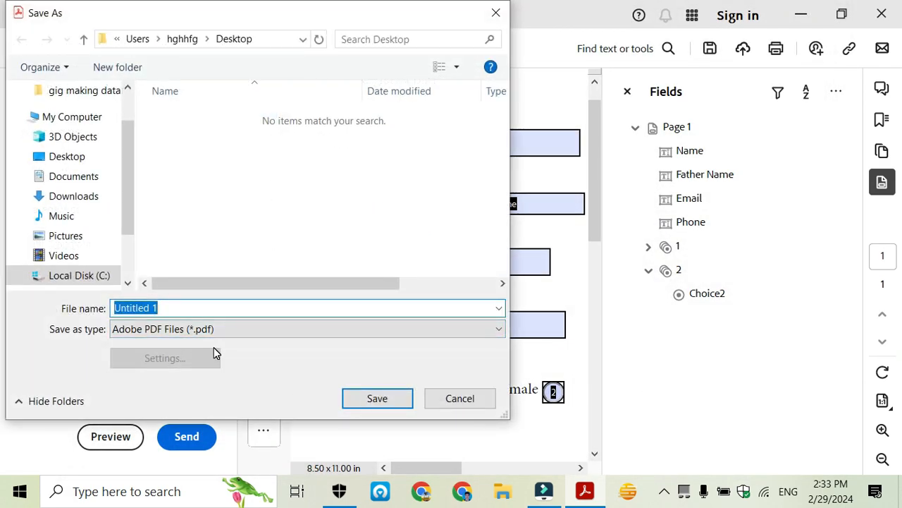
type("Fio")
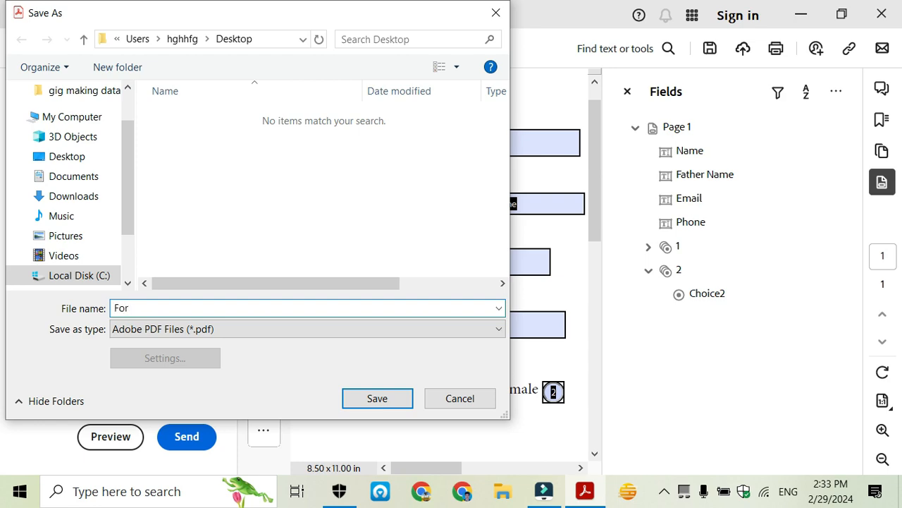
left_click(376, 399)
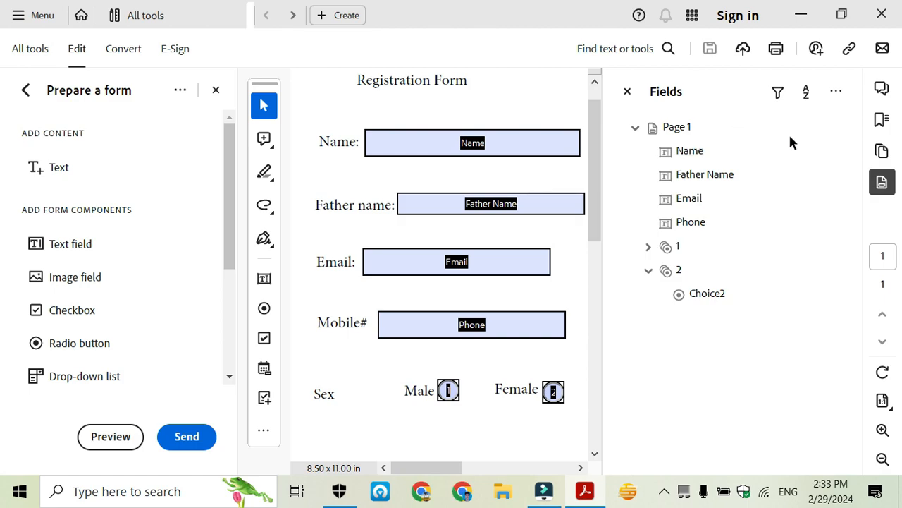
left_click(885, 16)
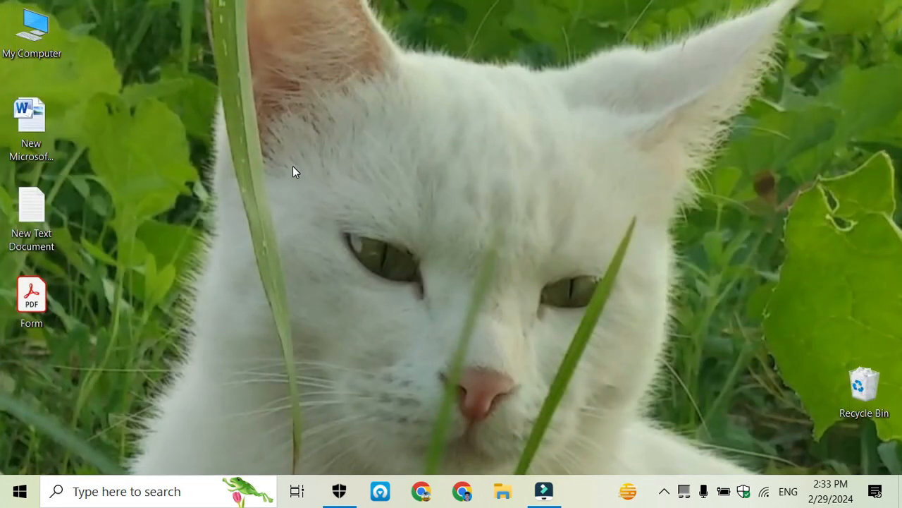
double_click(34, 300)
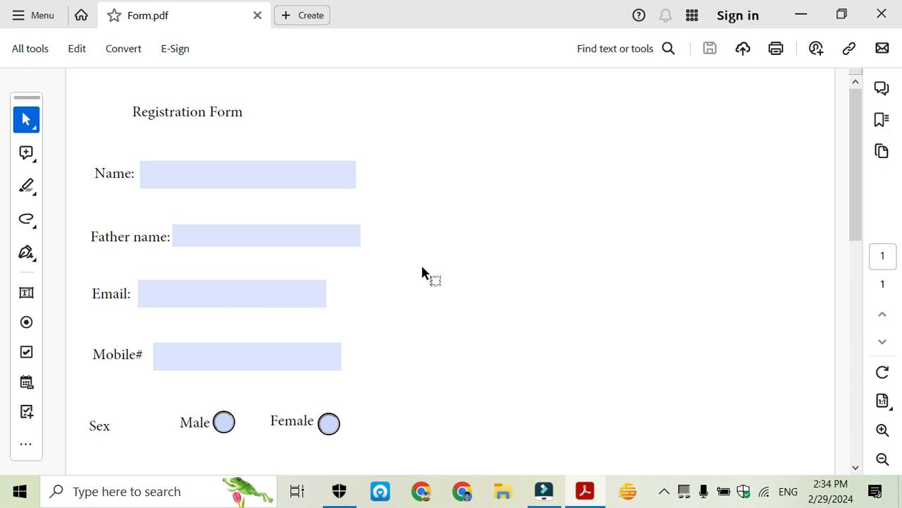
Enter a sample name in the Name field and an e-mail address in the Email field
scroll(414, 270, "down", 2)
scroll(312, 244, "up", 2)
left_click(227, 172)
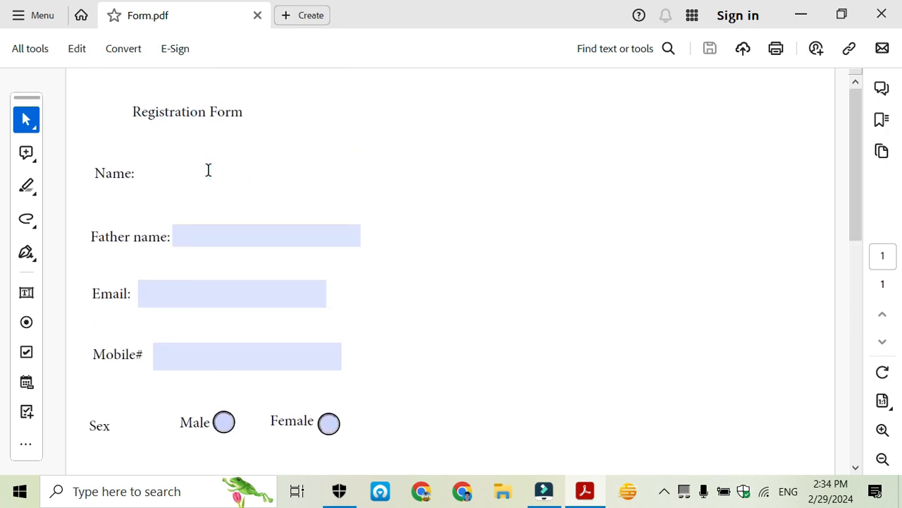
type("ali")
left_click(217, 236)
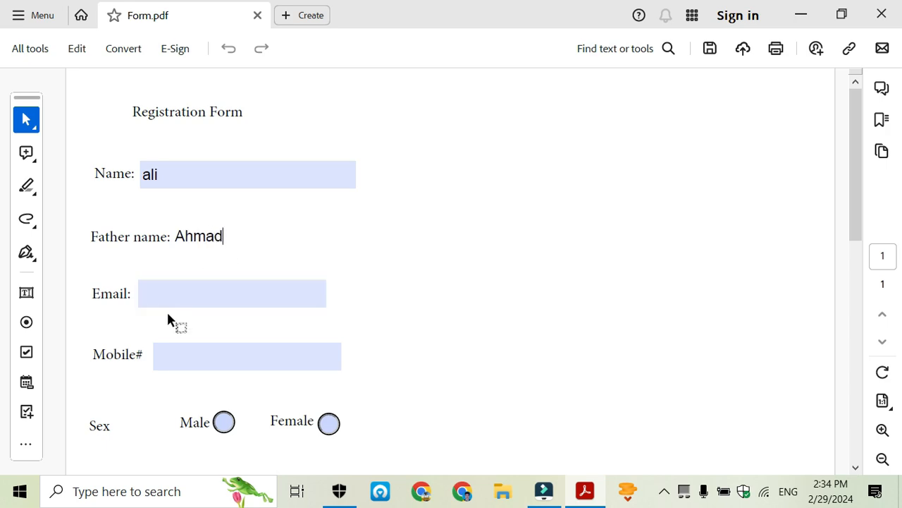
left_click(185, 295)
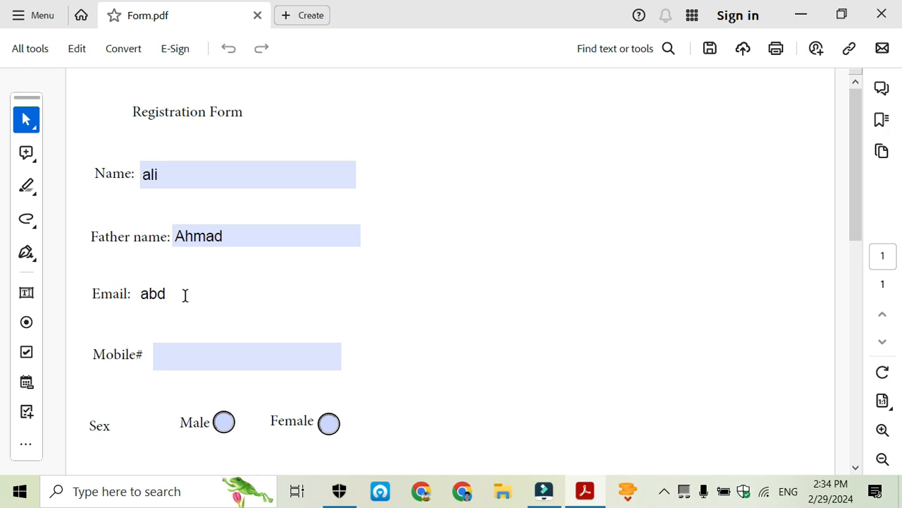
Fill the Mobile# field with a phone number, erasing the mistyped characters first
left_click(201, 356)
type("jgyk,guktr")
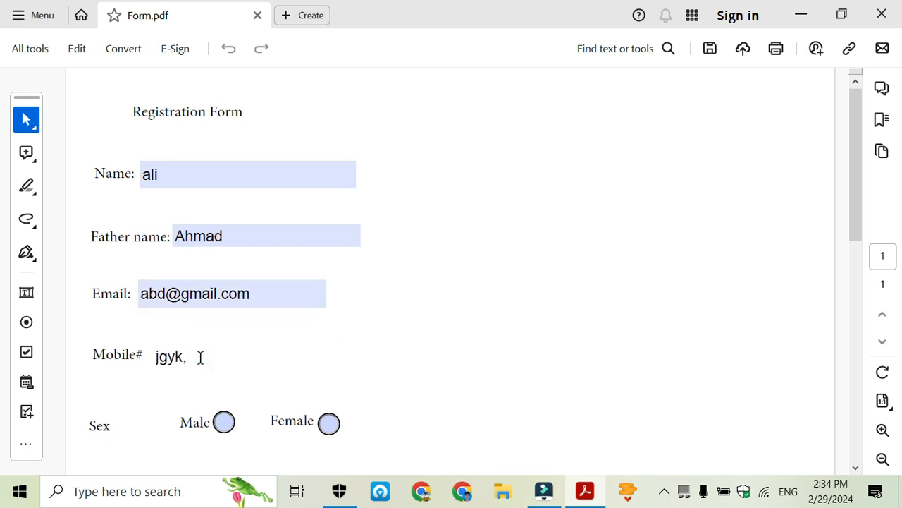
key("BackSpace")
key("BackSpace")
key("BackSpace")
key("BackSpace")
key("BackSpace")
key("BackSpace")
key("BackSpace")
key("BackSpace")
key("BackSpace")
type("455679598")
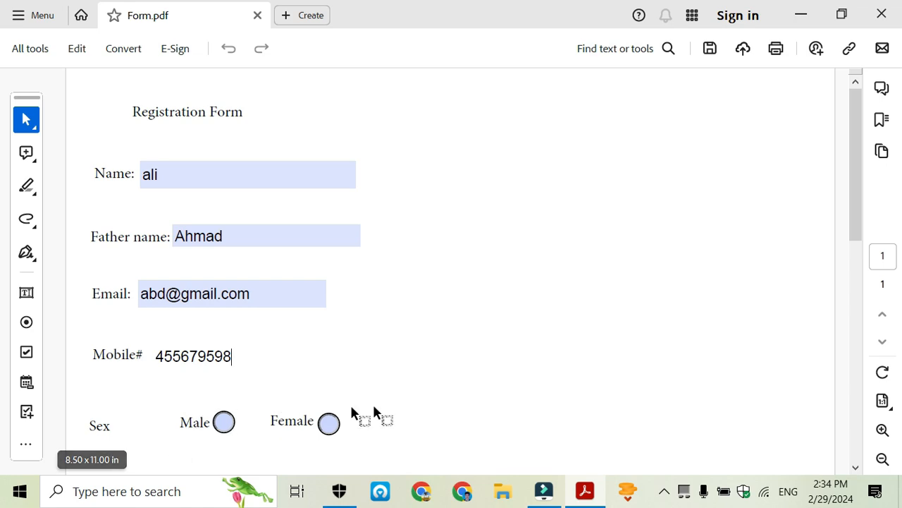
scroll(423, 342, "down", 1)
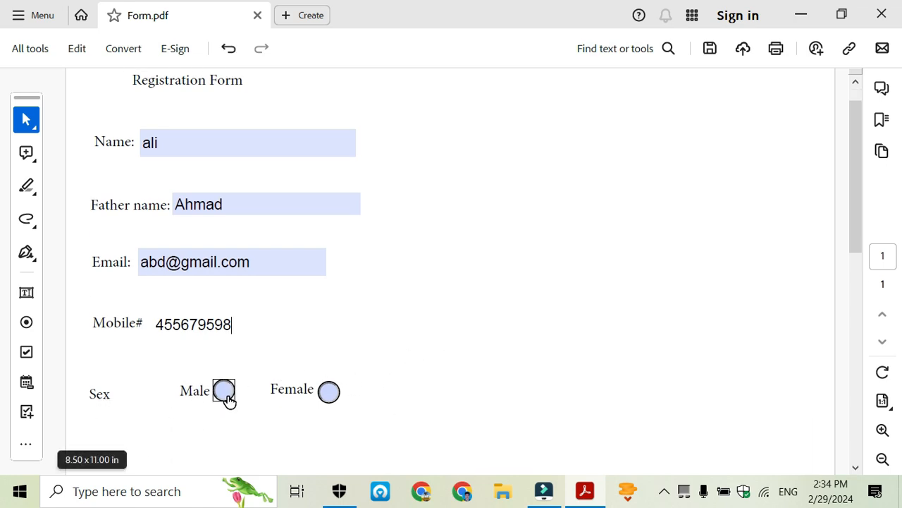
Toggle between Male and Female twice, ending with Female selected and Male cleared
left_click(223, 392)
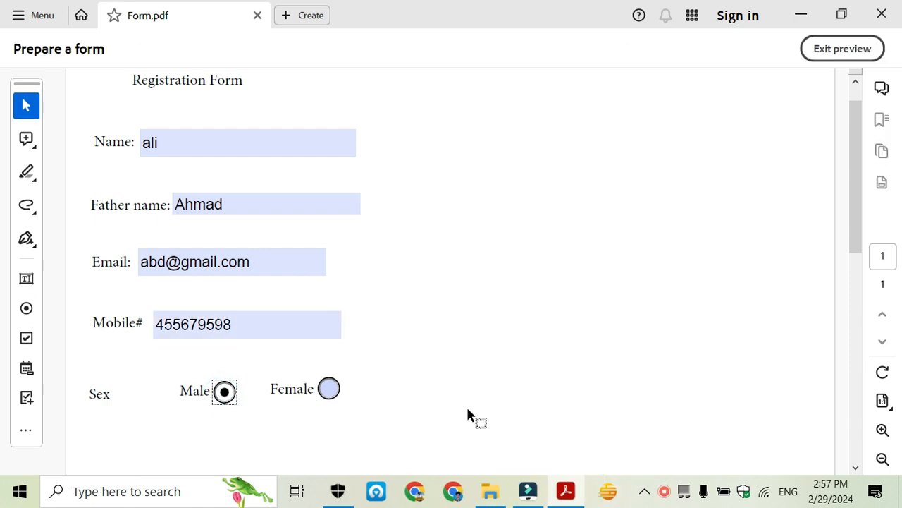
left_click(330, 392)
left_click(224, 393)
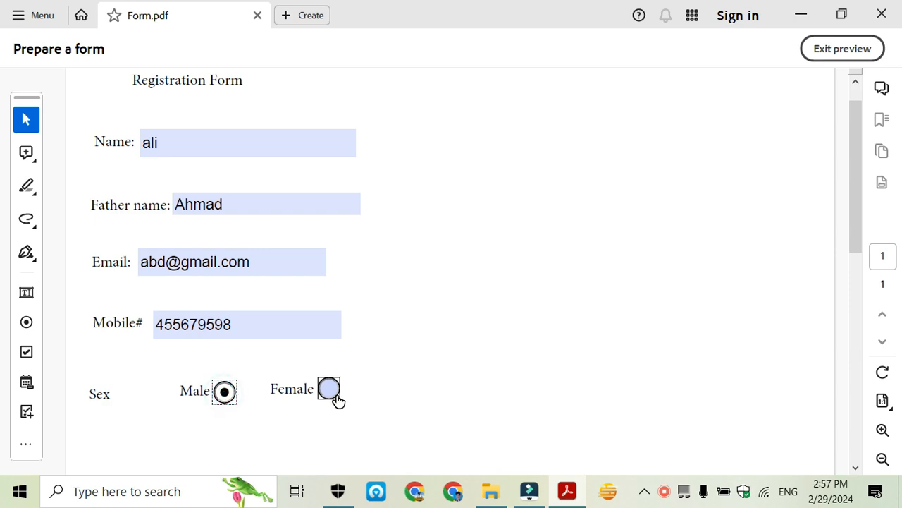
left_click(334, 395)
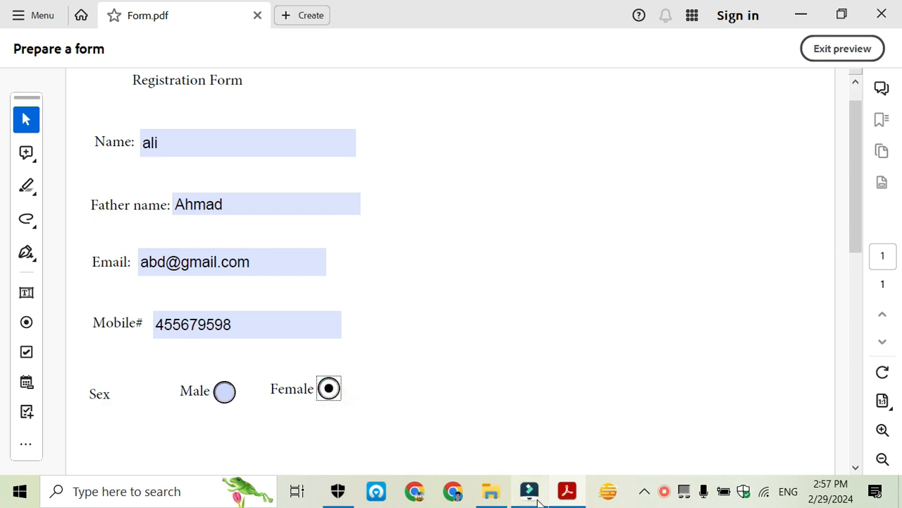